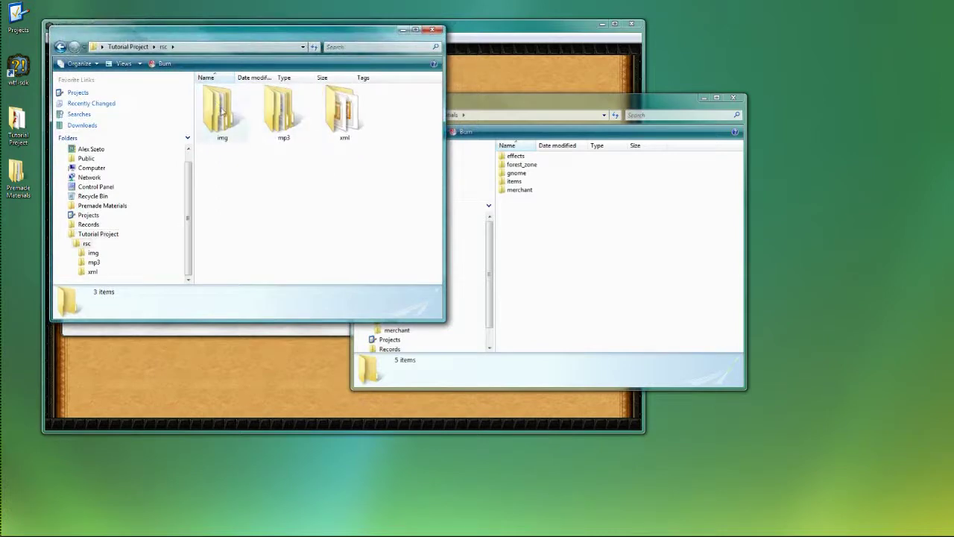
# Step: Open the project's rsc/img folder and place the Premade Materials window beside it
pyautogui.doubleClick(221, 112)
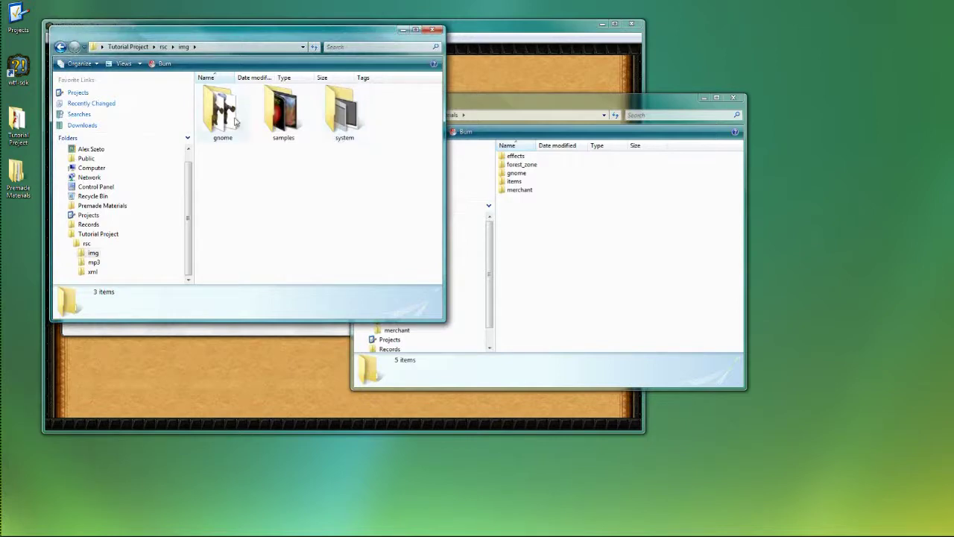
pyautogui.click(596, 287)
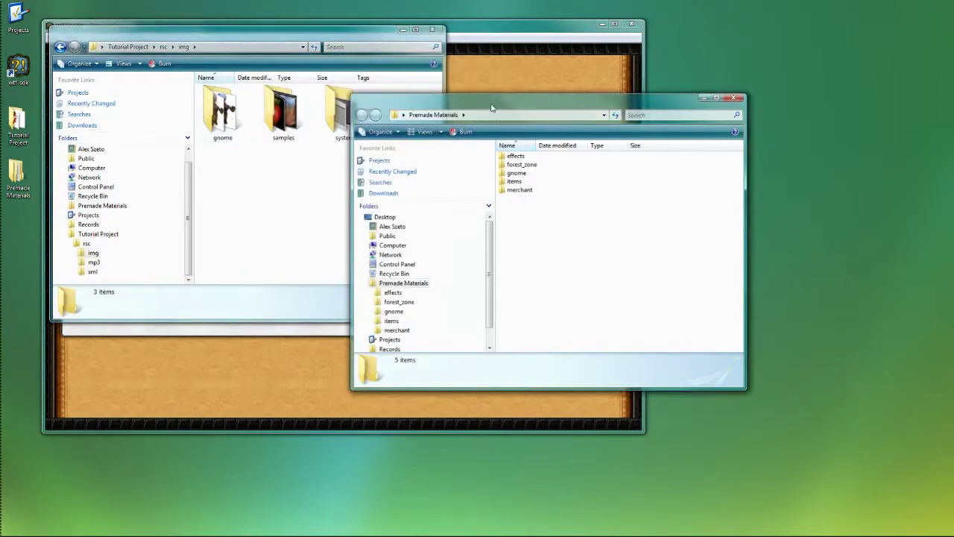
pyautogui.moveTo(492, 107); pyautogui.dragTo(549, 130)
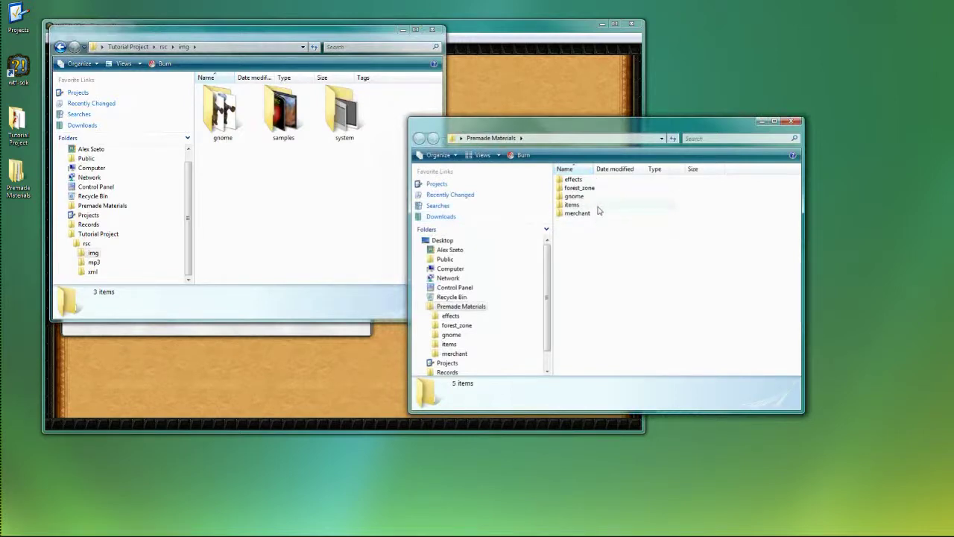
# Step: Look through the images in the merchant folder of Premade Materials and return to its parent folder
pyautogui.doubleClick(576, 214)
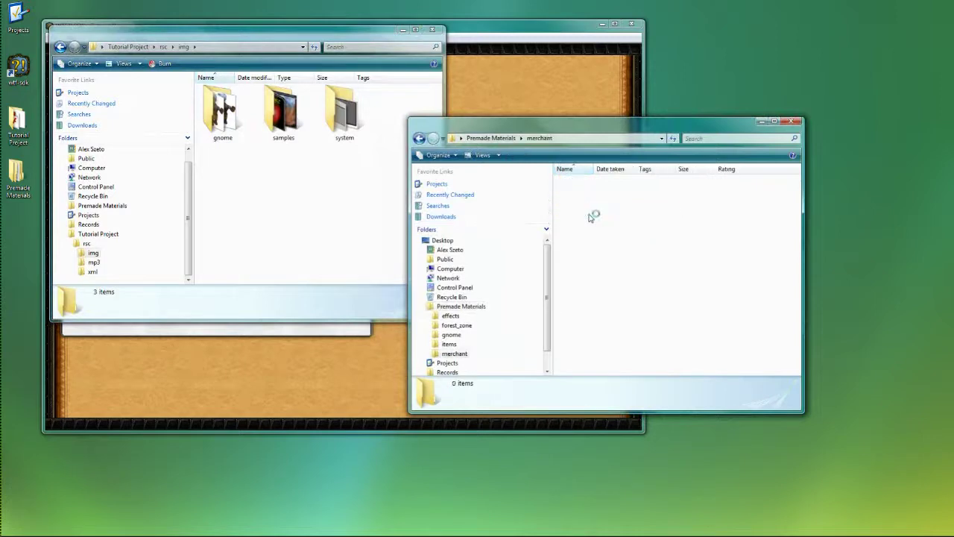
pyautogui.scroll(-3, 631, 216)
pyautogui.scroll(-3, 632, 217)
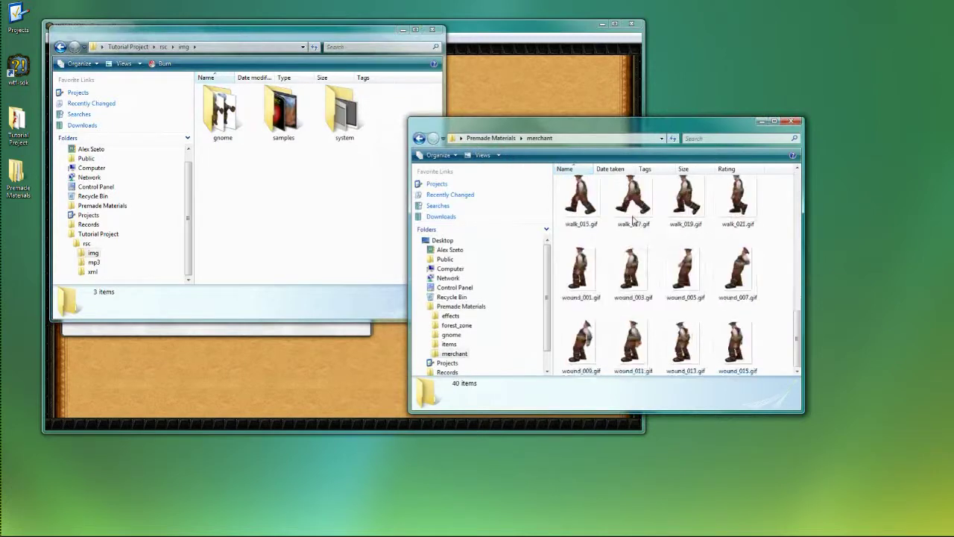
pyautogui.scroll(-2, 632, 218)
pyautogui.press('BackSpace')
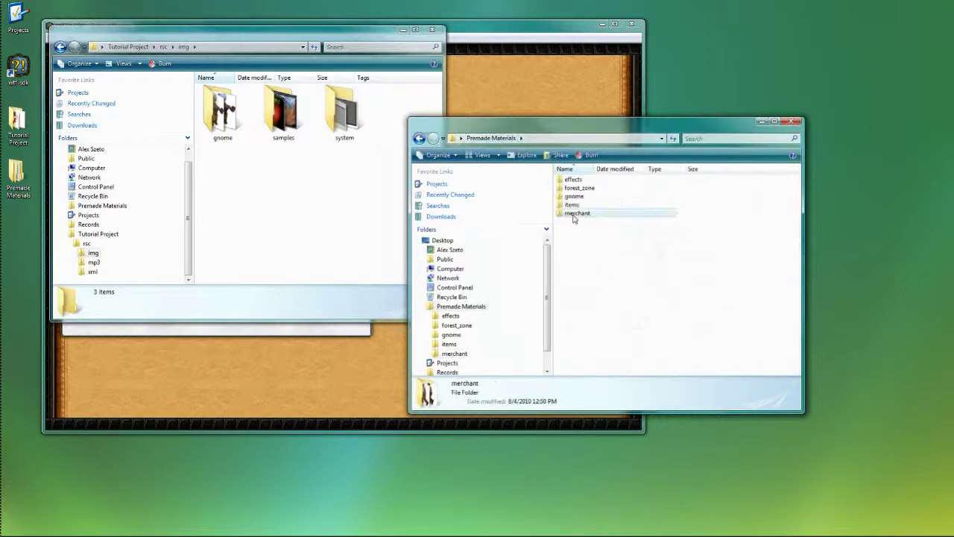
# Step: Copy the merchant folder from Premade Materials into the project's img folder and close both folder windows
pyautogui.rightClick(574, 214)
pyautogui.click(634, 430)
pyautogui.click(232, 171)
pyautogui.rightClick(241, 174)
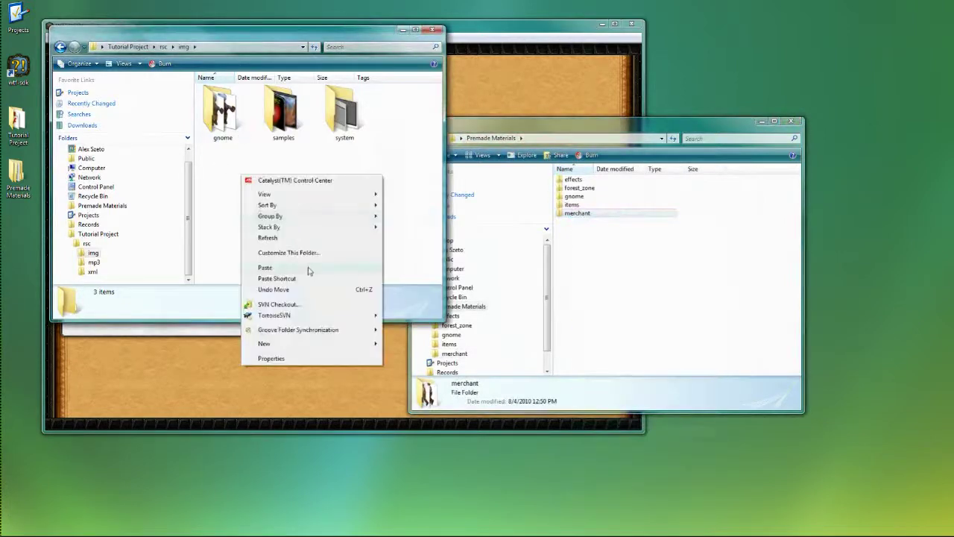
pyautogui.click(309, 268)
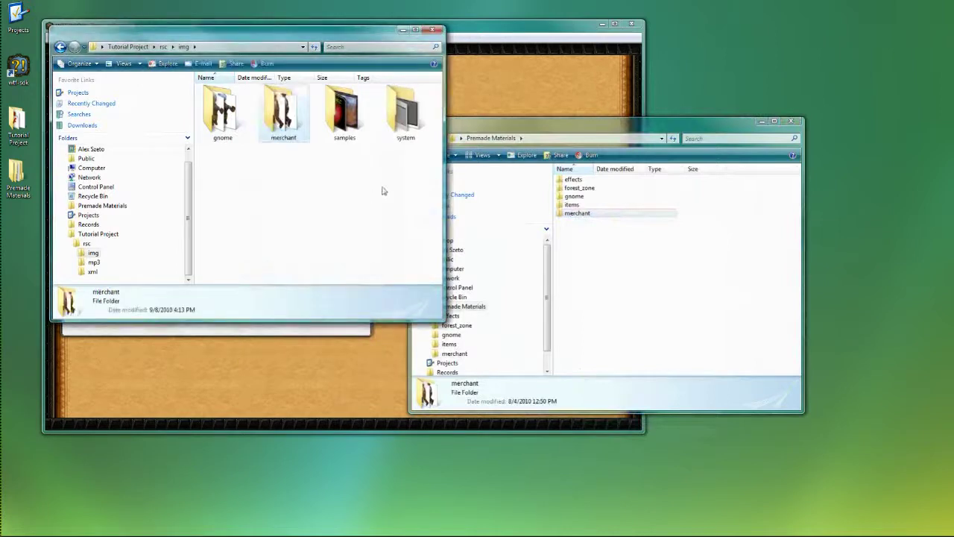
pyautogui.click(791, 121)
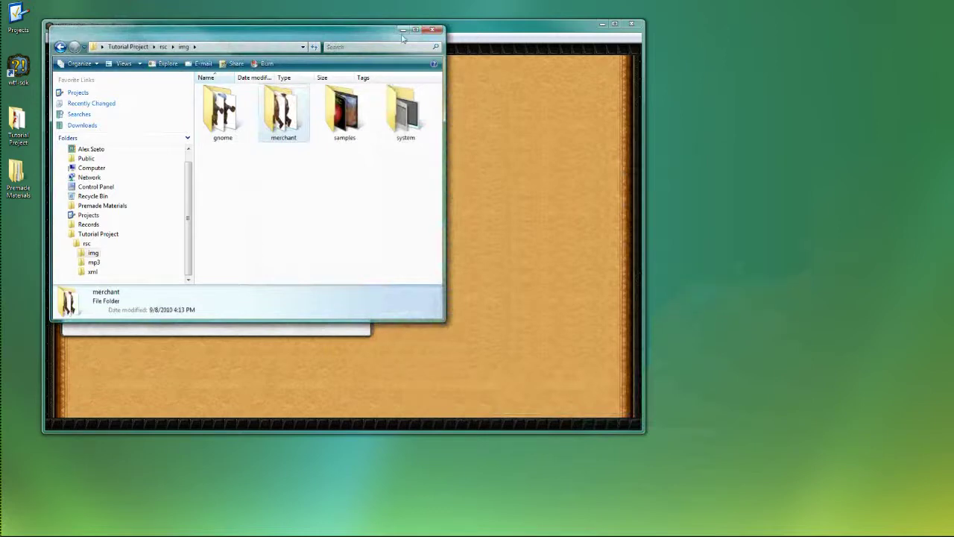
pyautogui.moveTo(349, 34); pyautogui.dragTo(310, 149)
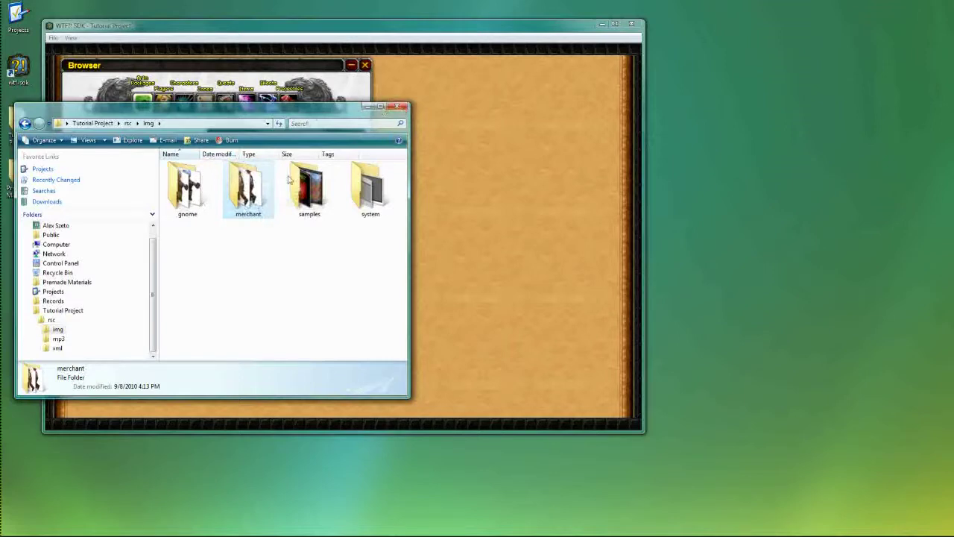
pyautogui.click(399, 108)
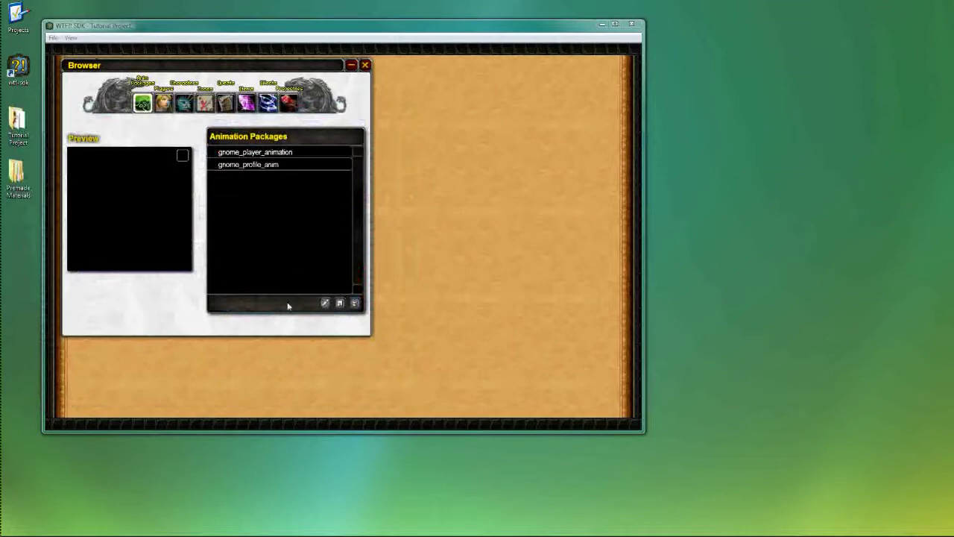
# Step: Create a new animation package with the identifier merchant_npc_anims
pyautogui.click(327, 305)
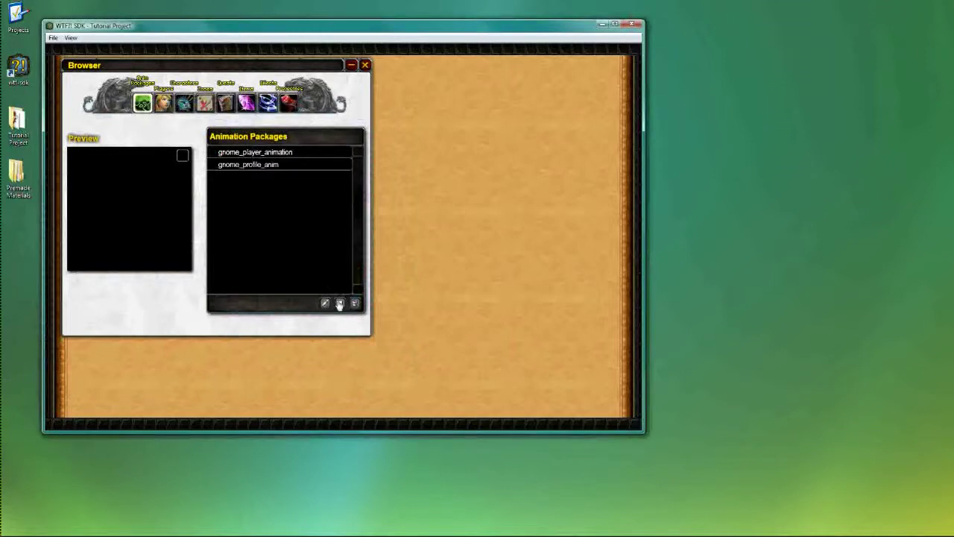
pyautogui.click(340, 304)
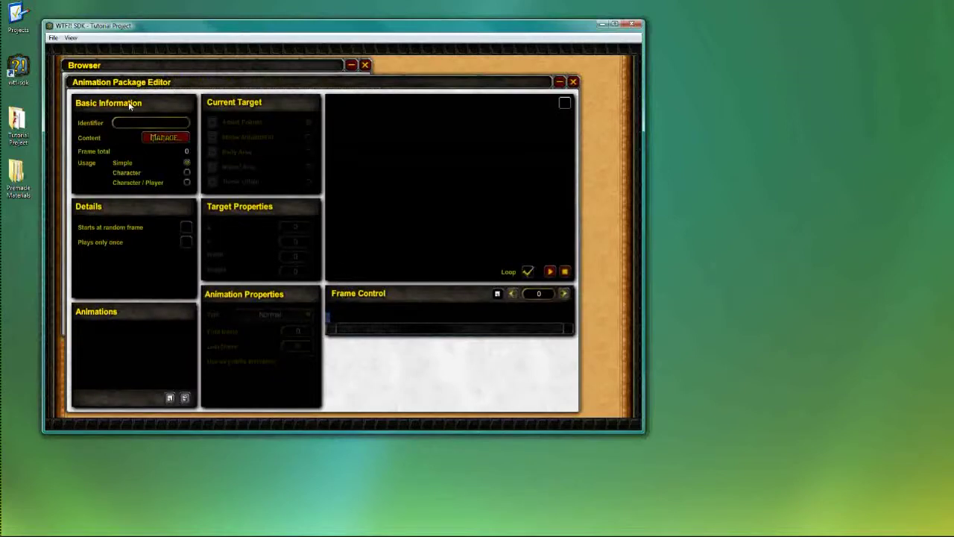
pyautogui.moveTo(115, 99)
pyautogui.mouseDown()
pyautogui.moveTo(192, 85)
pyautogui.moveTo(132, 104)
pyautogui.moveTo(122, 91)
pyautogui.mouseUp()
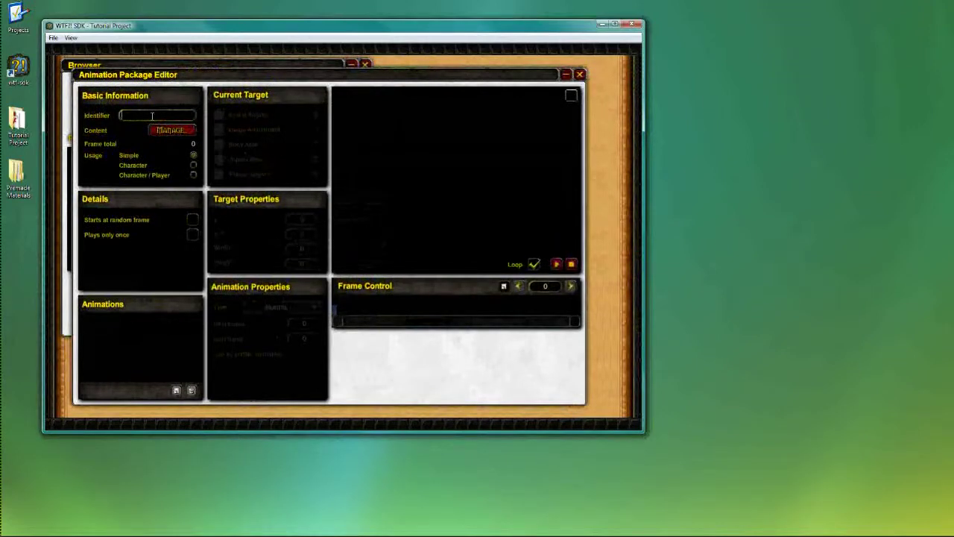
pyautogui.moveTo(145, 74)
pyautogui.mouseDown()
pyautogui.moveTo(301, 184)
pyautogui.moveTo(321, 216)
pyautogui.moveTo(225, 142)
pyautogui.moveTo(281, 205)
pyautogui.moveTo(162, 78)
pyautogui.mouseUp()
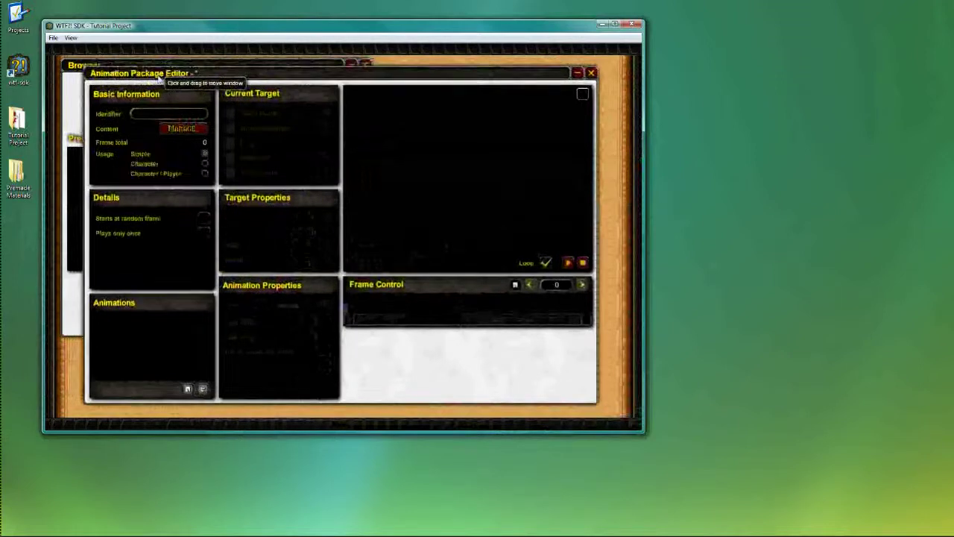
pyautogui.click(165, 114)
pyautogui.write('merchant_m')
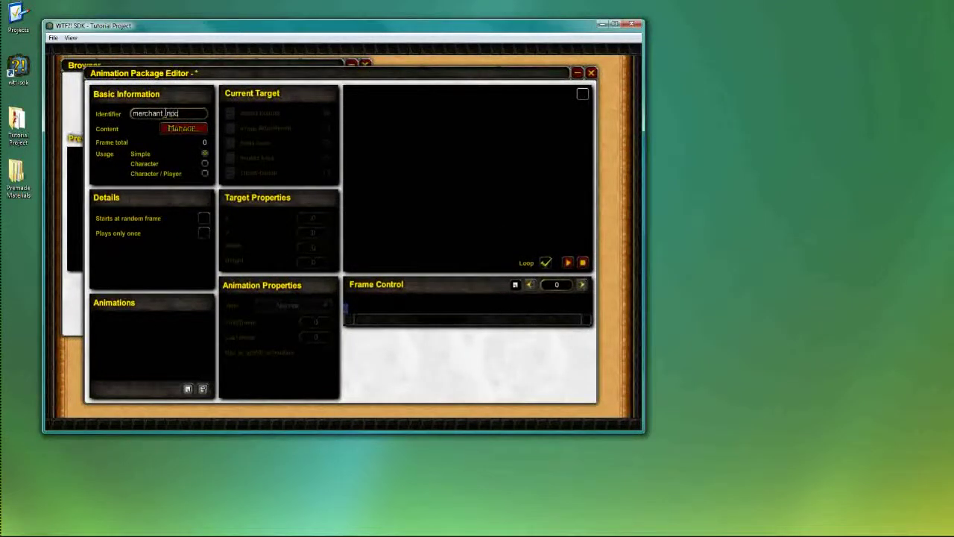
pyautogui.press('Return')
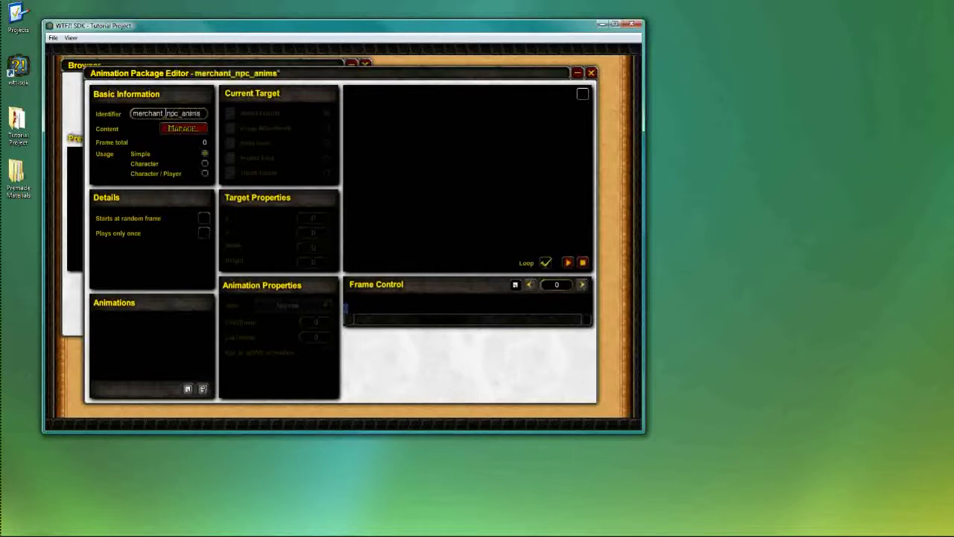
# Step: Open the package's Content Manager and the Tutorial Project folder rsc/img/merchant
pyautogui.click(192, 128)
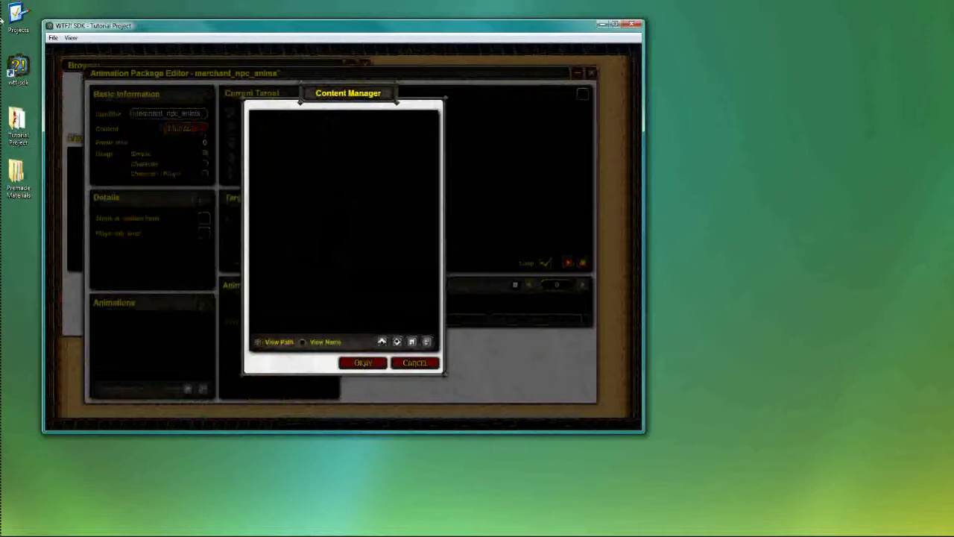
pyautogui.doubleClick(17, 123)
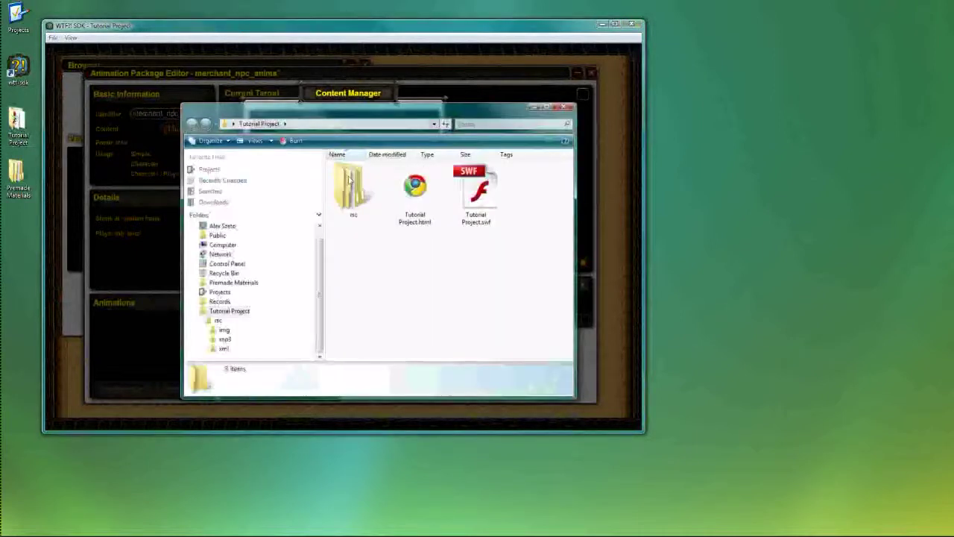
pyautogui.doubleClick(348, 184)
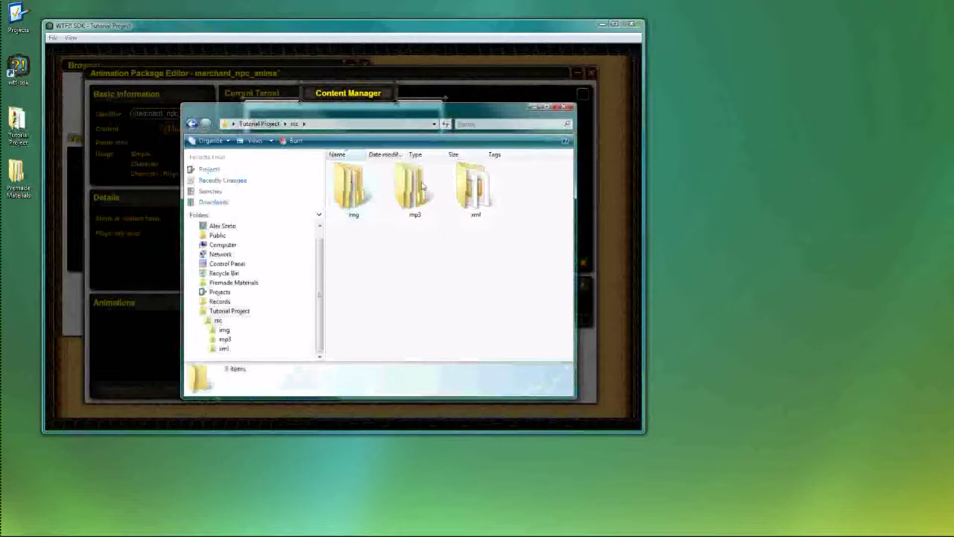
pyautogui.doubleClick(361, 185)
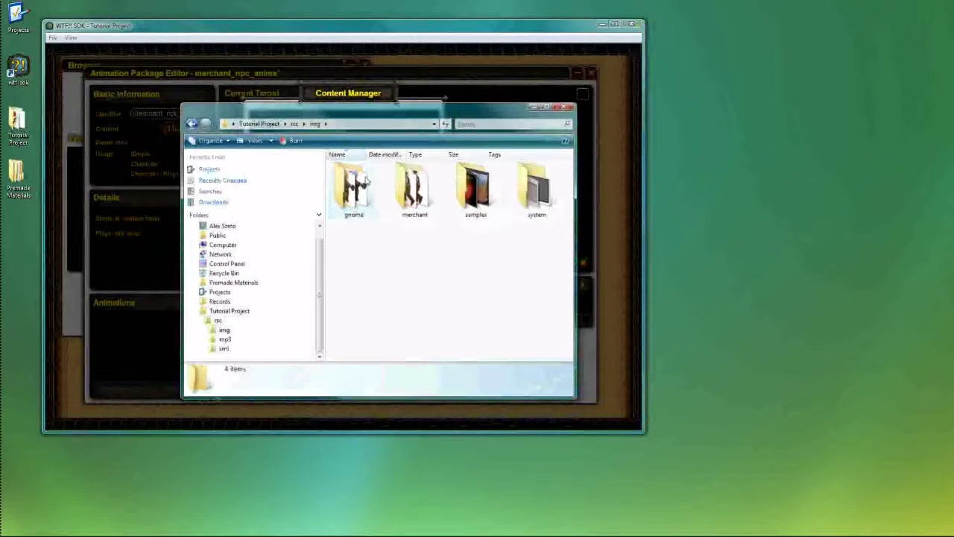
pyautogui.doubleClick(416, 192)
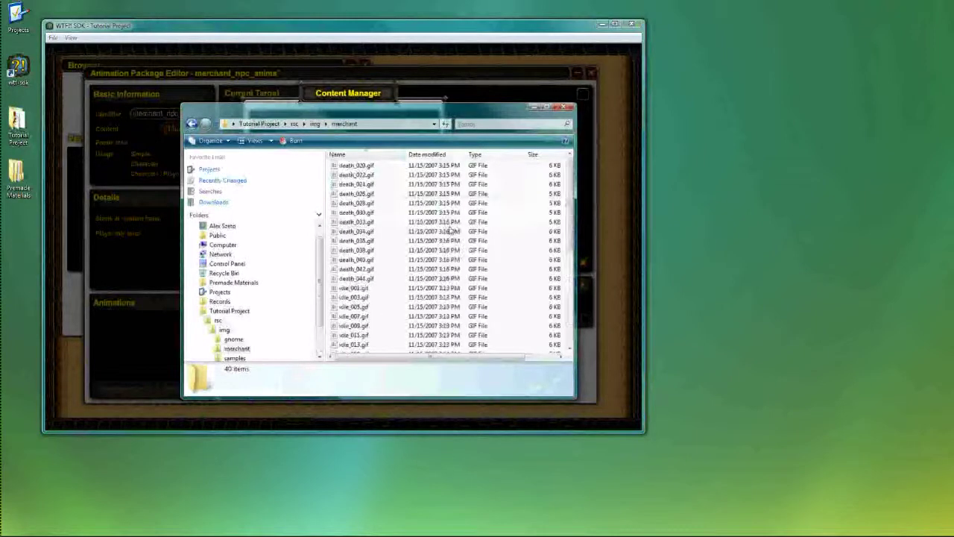
# Step: Add all merchant GIF files from death_020.gif to wound_015.gif to the Content Manager list
pyautogui.click(366, 168)
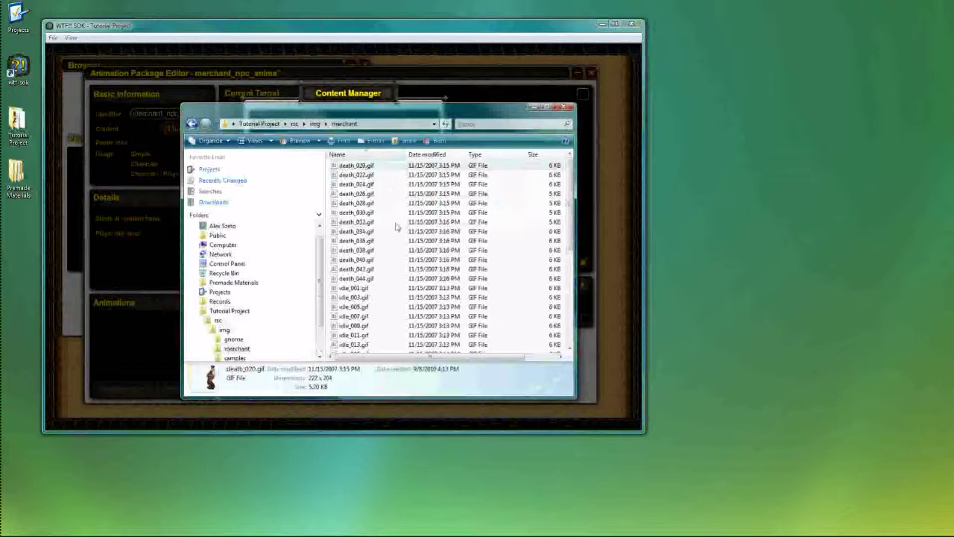
pyautogui.scroll(-7, 395, 228)
pyautogui.keyDown('shift'); pyautogui.click(362, 344); pyautogui.keyUp('shift')
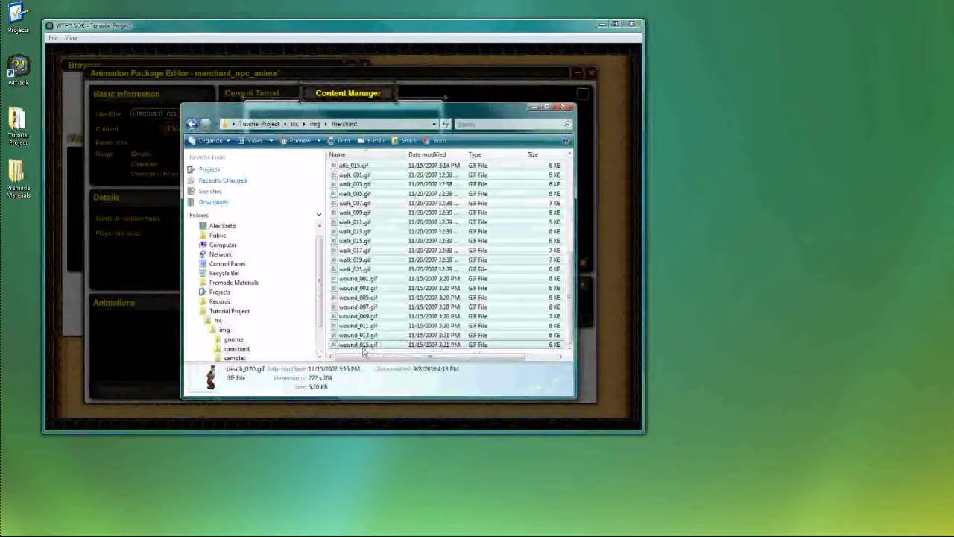
pyautogui.moveTo(349, 112); pyautogui.dragTo(618, 144)
pyautogui.scroll(7, 622, 200)
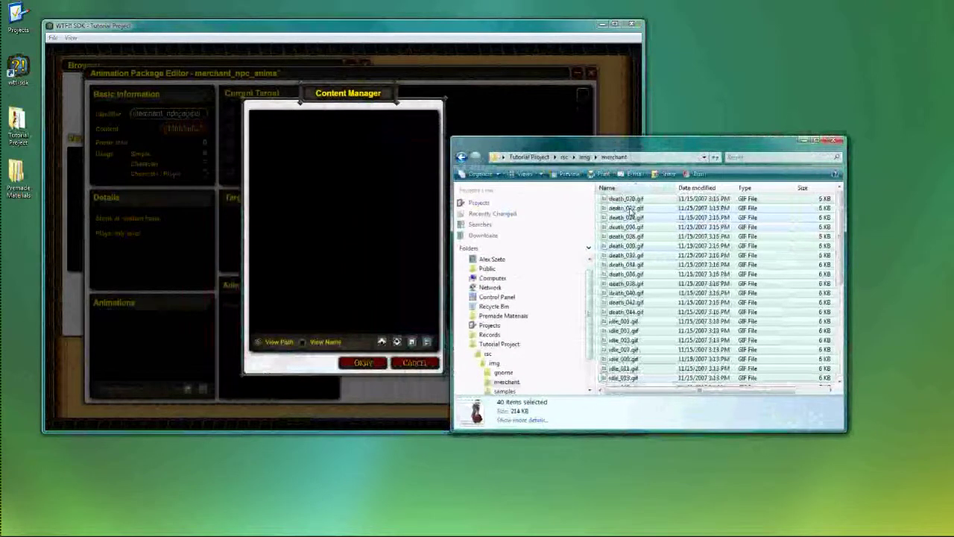
pyautogui.moveTo(622, 200); pyautogui.dragTo(354, 205)
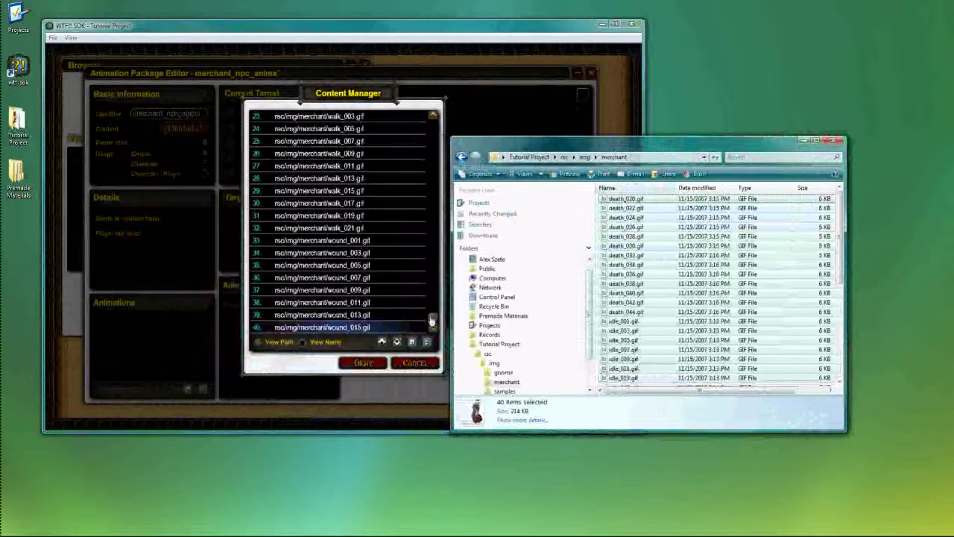
# Step: Check the order of the merchant frames in the Content Manager and import them into the package
pyautogui.moveTo(432, 319); pyautogui.dragTo(430, 118)
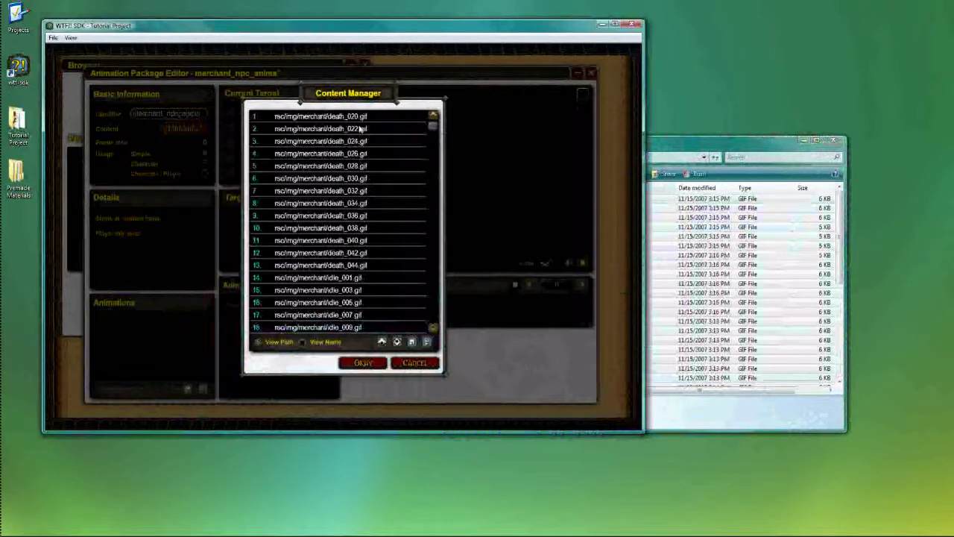
pyautogui.scroll(-2, 351, 158)
pyautogui.scroll(-2, 357, 157)
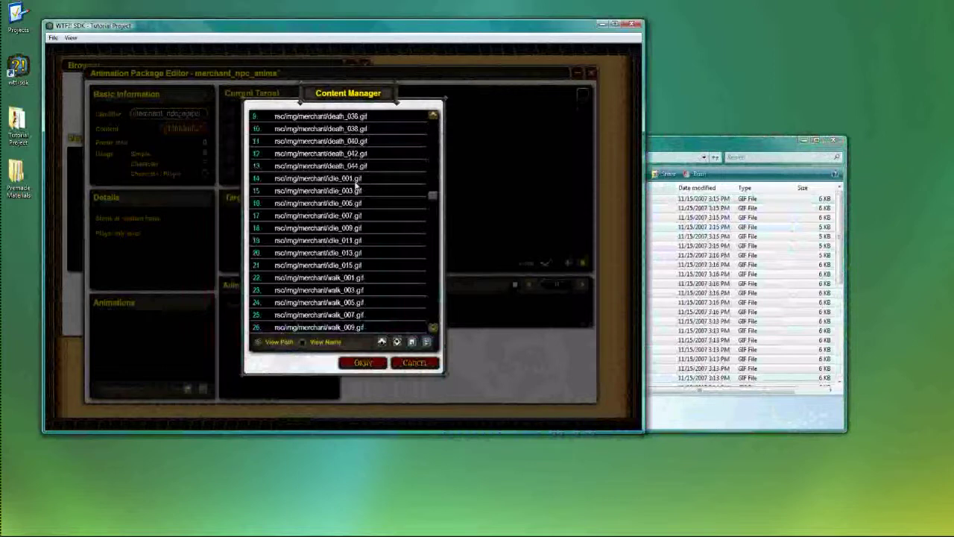
pyautogui.scroll(-2, 360, 186)
pyautogui.scroll(-2, 364, 239)
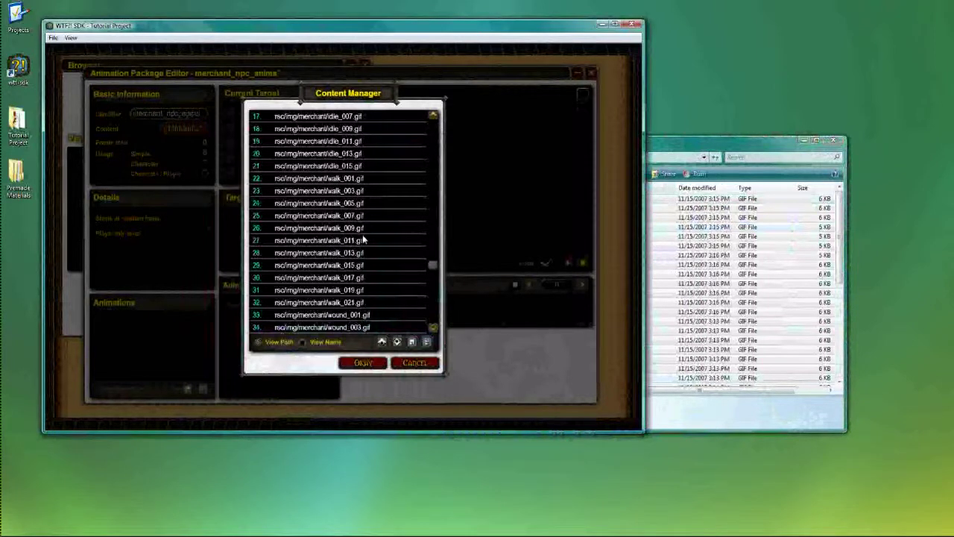
pyautogui.scroll(-3, 364, 239)
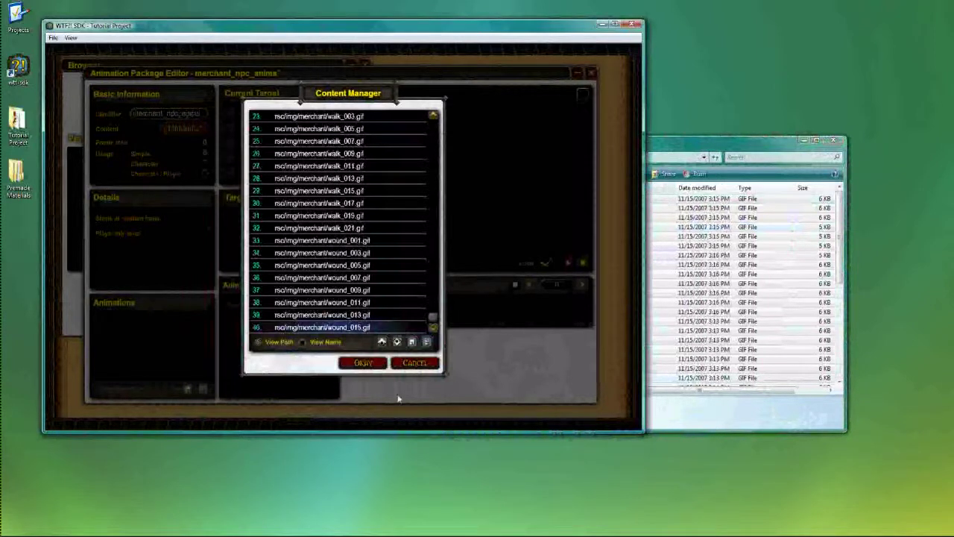
pyautogui.click(363, 363)
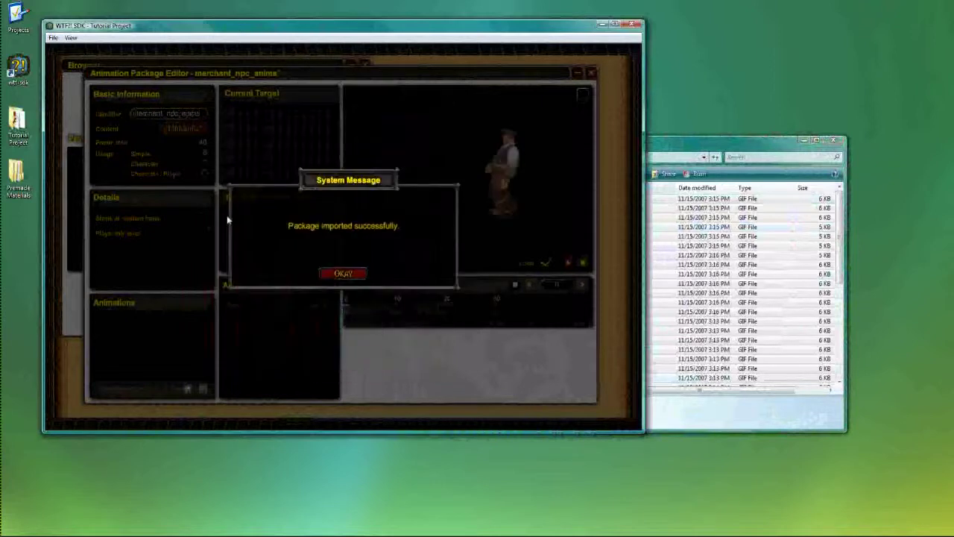
pyautogui.click(345, 273)
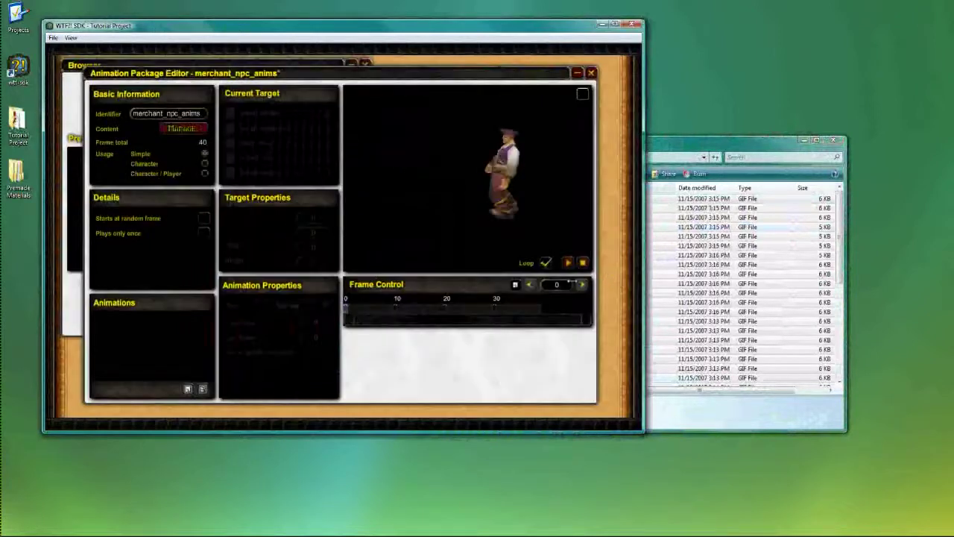
# Step: Step through the merchant frames, returning to frame 0, and set the package's usage to Character
pyautogui.click(581, 285)
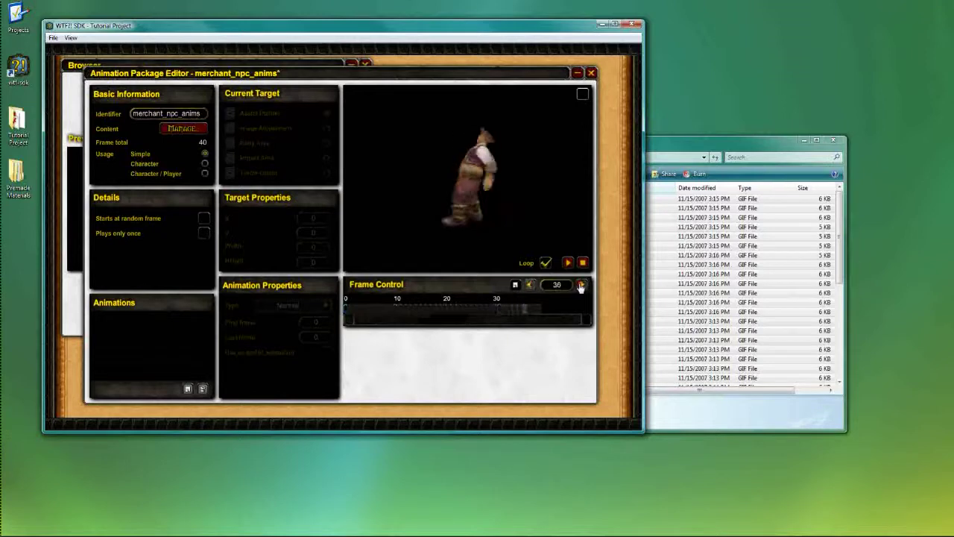
pyautogui.click(344, 316)
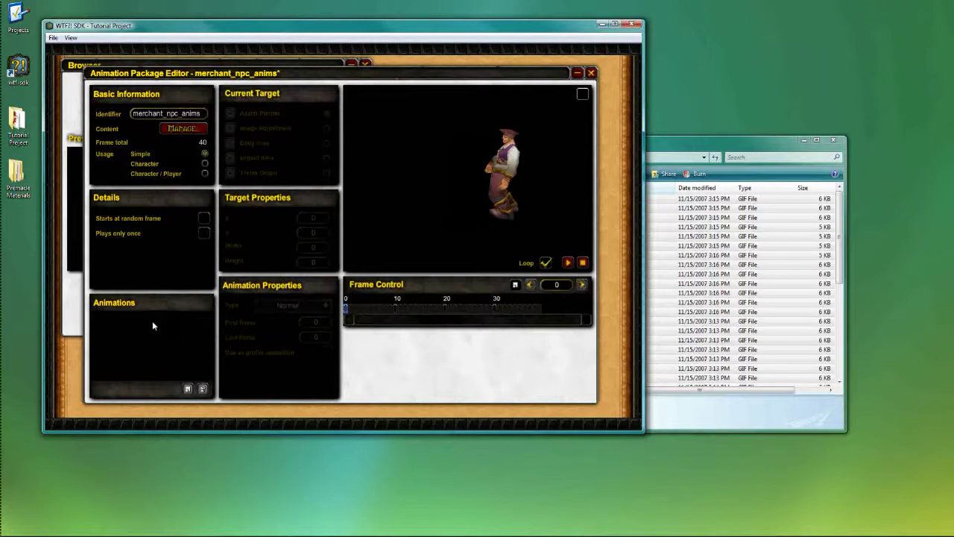
pyautogui.click(204, 163)
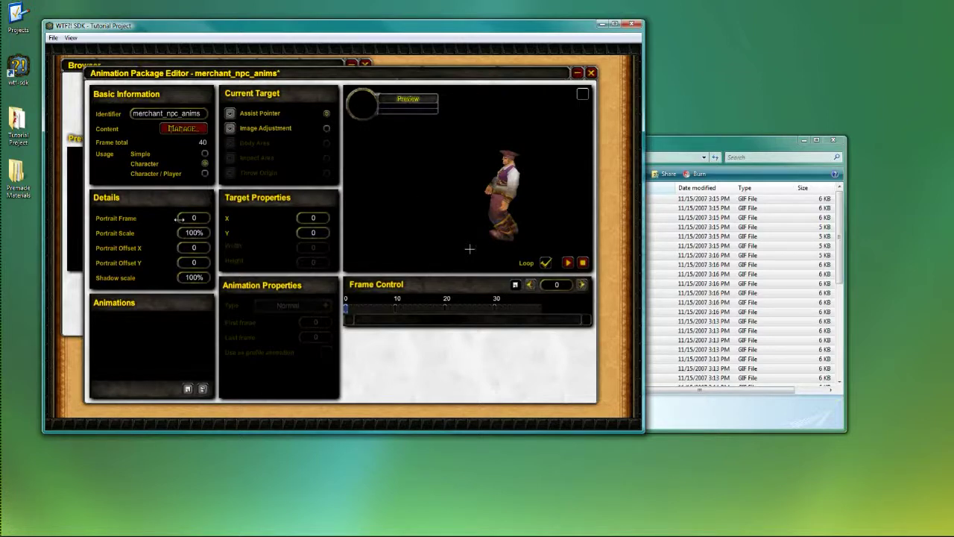
# Step: Step through the merchant frames to the standing pose at frame 13 and set the portrait frame to 13
pyautogui.click(580, 284)
pyautogui.click(580, 284)
pyautogui.click(581, 284)
pyautogui.click(580, 284)
pyautogui.click(580, 284)
pyautogui.click(581, 284)
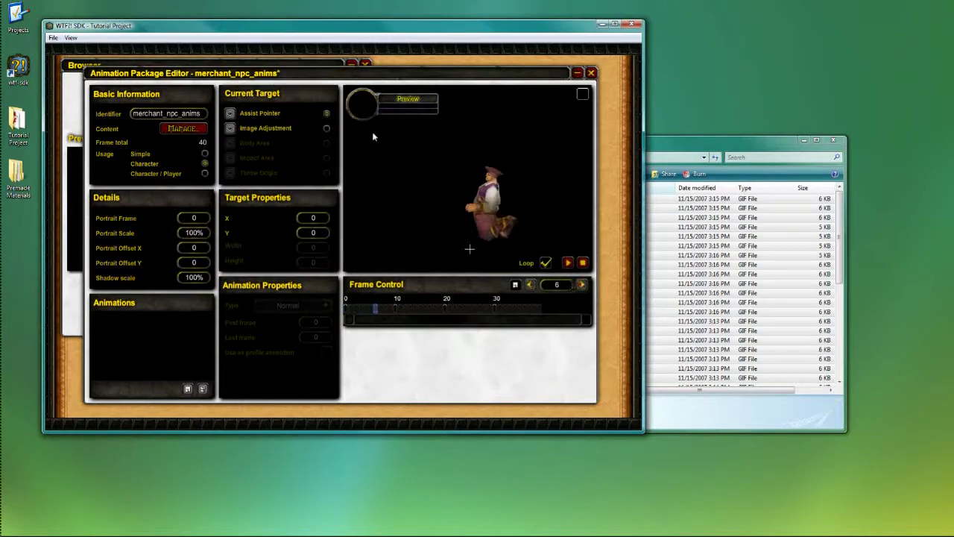
pyautogui.click(580, 285)
pyautogui.click(581, 284)
pyautogui.click(580, 285)
pyautogui.click(580, 285)
pyautogui.click(581, 285)
pyautogui.click(581, 284)
pyautogui.click(580, 284)
pyautogui.click(581, 285)
pyautogui.click(530, 285)
pyautogui.click(530, 285)
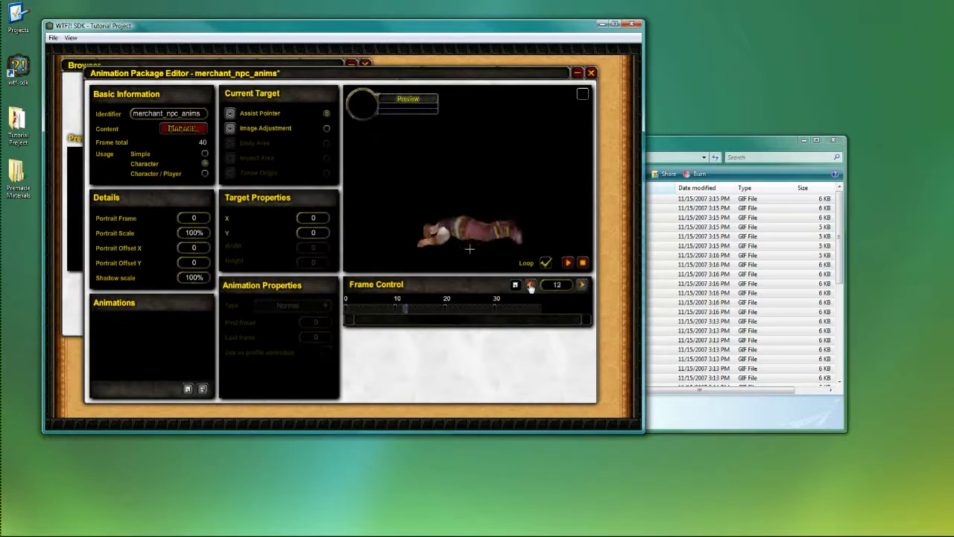
pyautogui.click(581, 283)
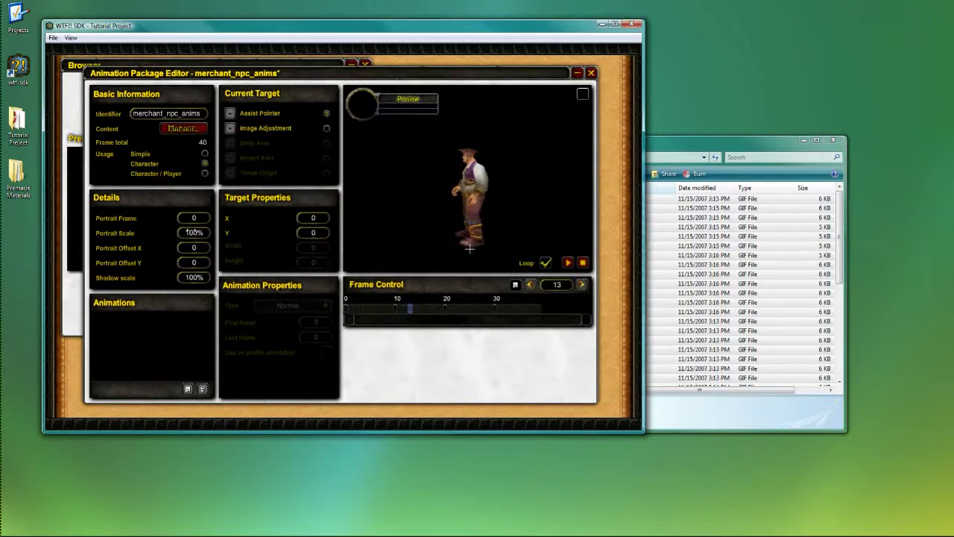
pyautogui.click(193, 217)
pyautogui.write('13')
pyautogui.press('Return')
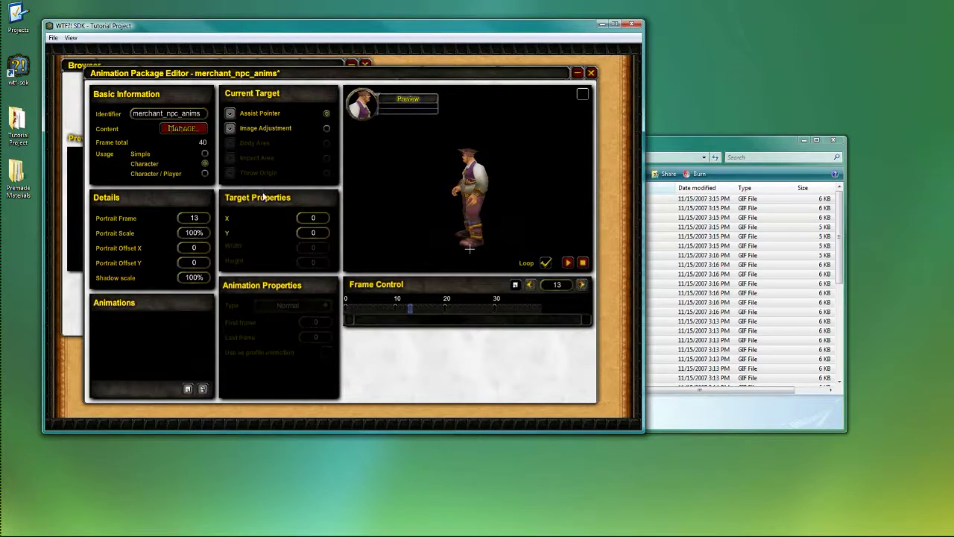
# Step: Set the portrait scale to 125%, the portrait offset Y to 20 and the portrait offset X to -5
pyautogui.moveTo(186, 234); pyautogui.dragTo(199, 232)
pyautogui.moveTo(197, 262); pyautogui.dragTo(201, 262)
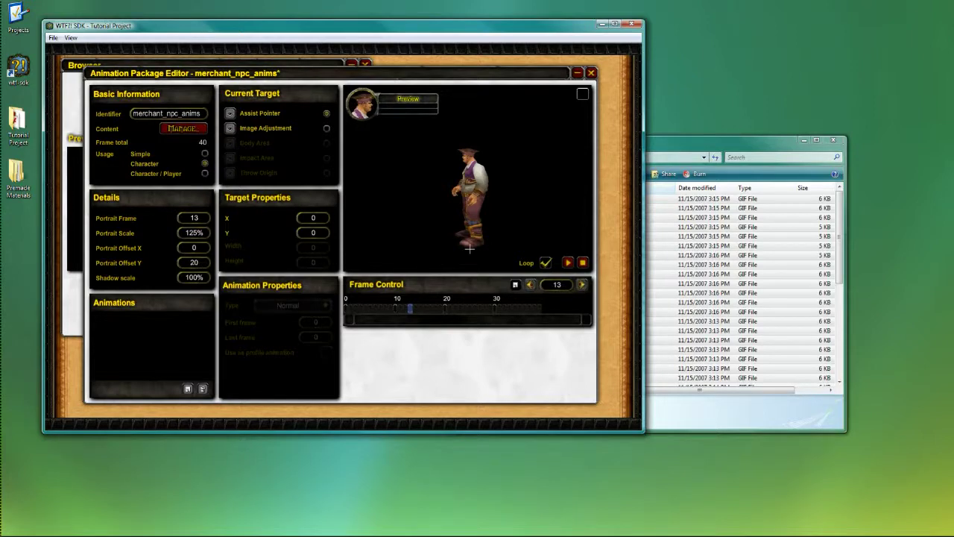
pyautogui.moveTo(198, 250); pyautogui.dragTo(196, 250)
pyautogui.write('-5')
pyautogui.press('Return')
# Step: Switch the usage to Character / Player, look through its preset animation list, and return the usage to Character
pyautogui.click(204, 173)
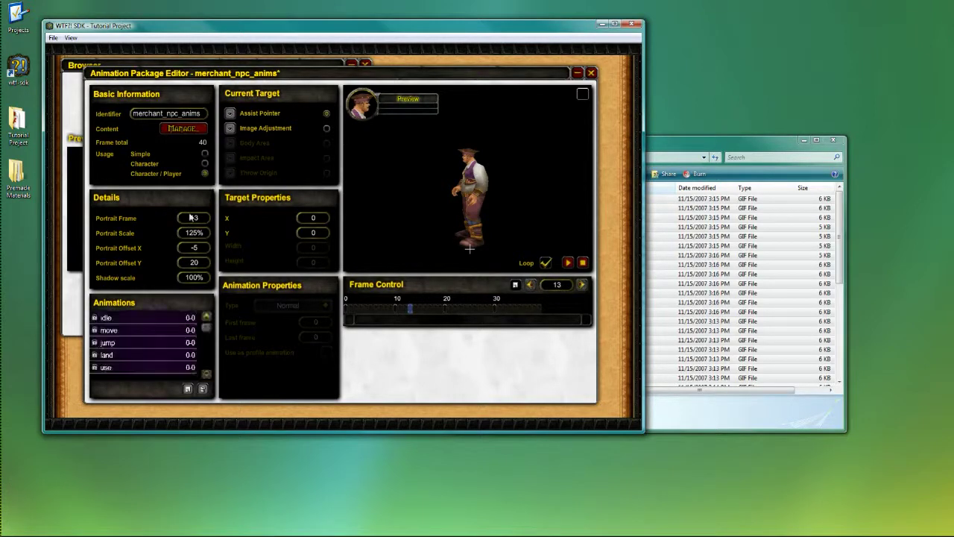
pyautogui.click(206, 374)
pyautogui.click(207, 375)
pyautogui.moveTo(206, 337)
pyautogui.mouseDown()
pyautogui.moveTo(212, 372)
pyautogui.moveTo(214, 325)
pyautogui.mouseUp()
pyautogui.click(206, 163)
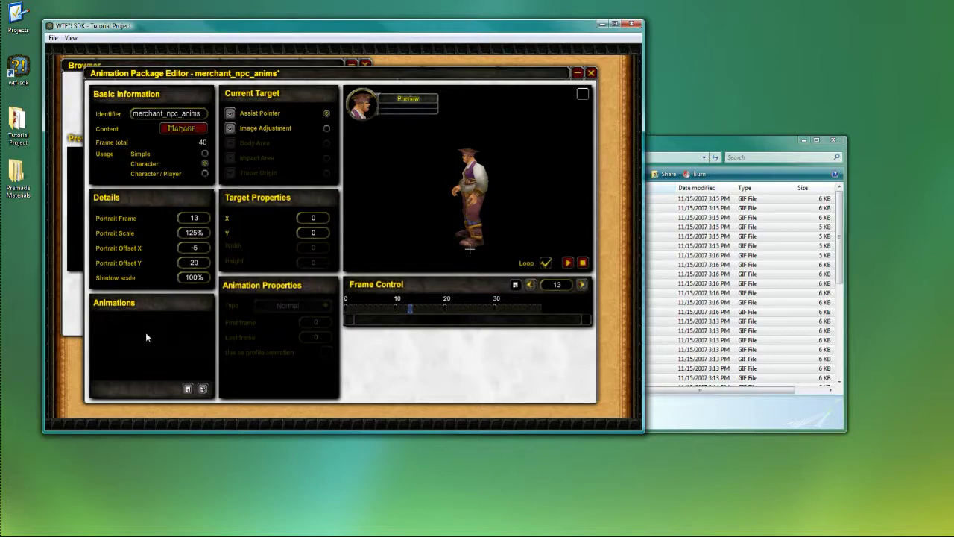
# Step: Step through the whole merchant frame sequence from frame 0 to frame 39 to examine which animations it contains
pyautogui.click(348, 312)
pyautogui.click(583, 287)
pyautogui.click(583, 287)
pyautogui.click(583, 287)
pyautogui.click(583, 288)
pyautogui.click(582, 288)
pyautogui.click(583, 288)
pyautogui.click(583, 287)
pyautogui.click(583, 287)
pyautogui.click(583, 288)
pyautogui.click(583, 287)
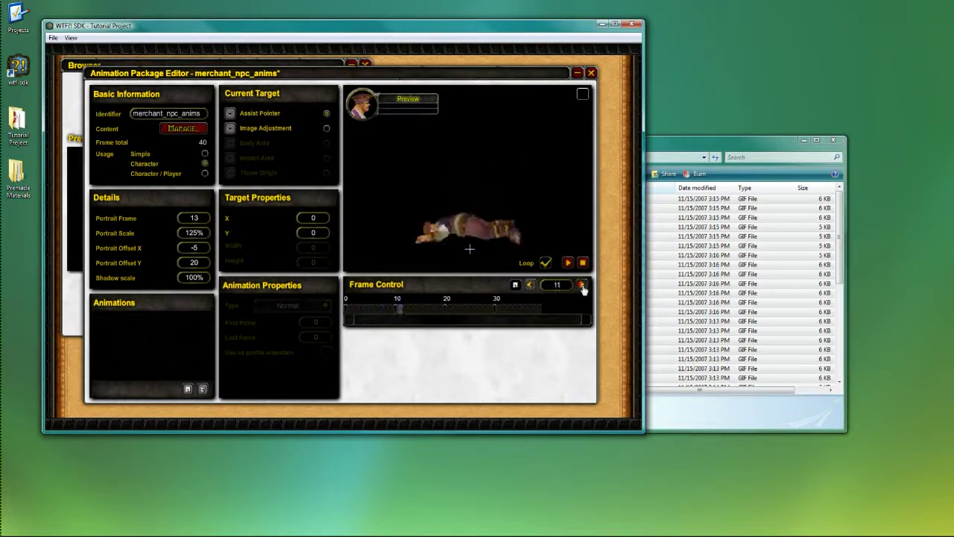
pyautogui.click(583, 288)
pyautogui.click(583, 288)
pyautogui.click(583, 287)
pyautogui.click(583, 288)
pyautogui.click(583, 287)
pyautogui.click(583, 288)
pyautogui.click(583, 288)
pyautogui.click(582, 288)
pyautogui.click(582, 287)
pyautogui.click(583, 288)
pyautogui.click(583, 288)
pyautogui.click(583, 288)
pyautogui.click(583, 288)
pyautogui.click(582, 288)
pyautogui.click(583, 288)
pyautogui.click(582, 288)
pyautogui.click(583, 288)
pyautogui.click(582, 288)
pyautogui.click(582, 288)
pyautogui.click(583, 288)
pyautogui.click(583, 288)
pyautogui.click(583, 287)
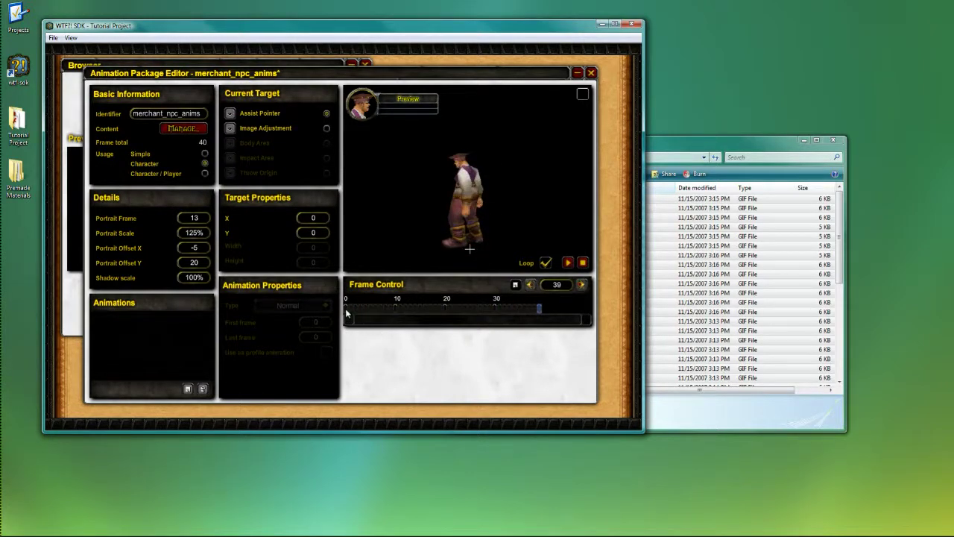
# Step: Examine the death frames from 0 to 12 and the wound frames from frame 32 onward
pyautogui.click(346, 314)
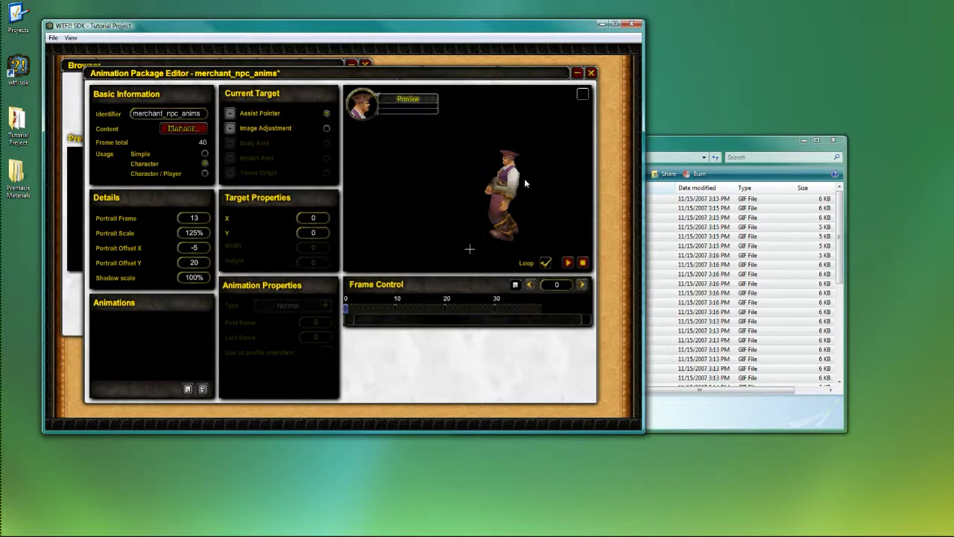
pyautogui.click(581, 285)
pyautogui.click(582, 285)
pyautogui.click(581, 285)
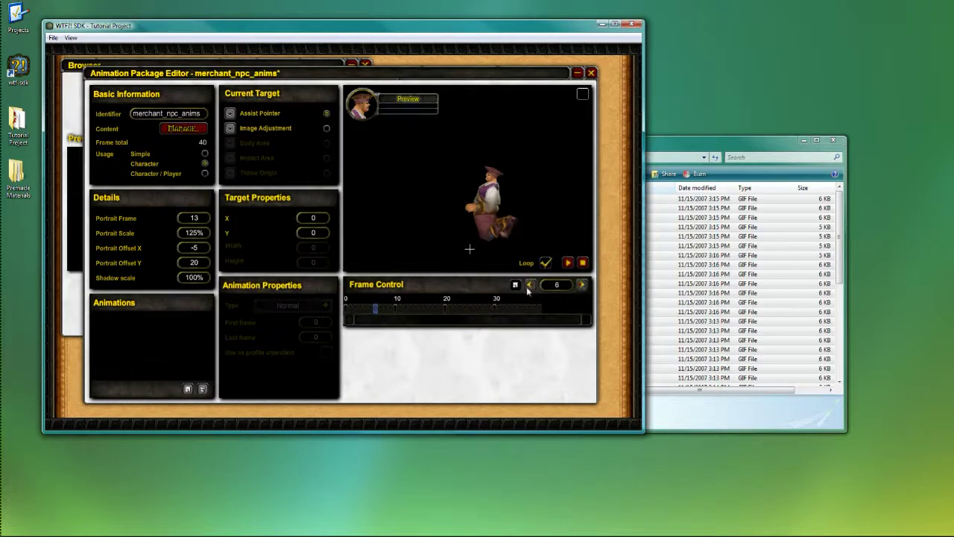
pyautogui.click(581, 285)
pyautogui.click(582, 285)
pyautogui.click(581, 284)
pyautogui.click(581, 285)
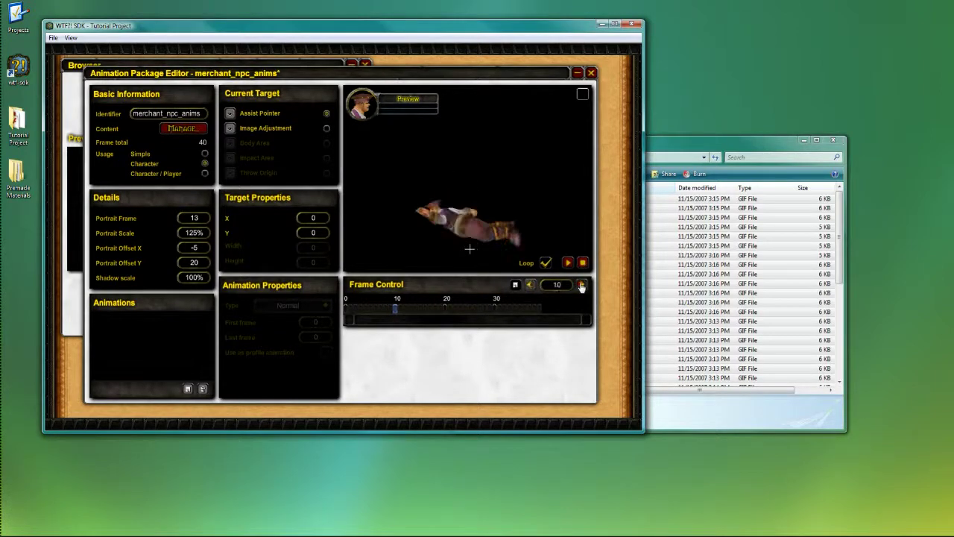
pyautogui.click(581, 284)
pyautogui.click(581, 284)
pyautogui.click(503, 311)
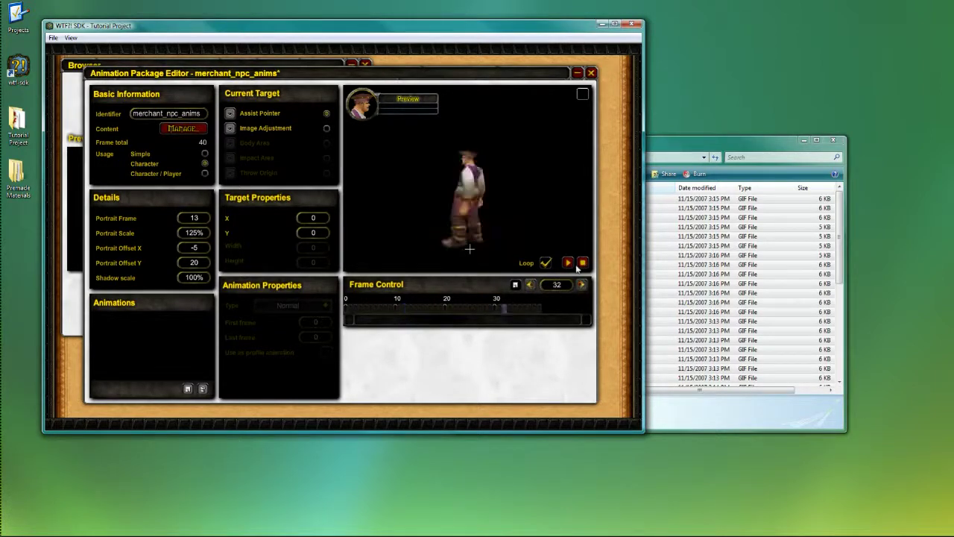
pyautogui.click(582, 285)
pyautogui.click(581, 285)
pyautogui.click(581, 284)
pyautogui.click(581, 285)
pyautogui.click(581, 284)
pyautogui.click(582, 284)
# Step: Compare the death frames again with the frames around 31 to 39, and return the preview to frame 0
pyautogui.click(349, 309)
pyautogui.click(582, 285)
pyautogui.click(582, 285)
pyautogui.click(582, 284)
pyautogui.click(582, 284)
pyautogui.click(582, 285)
pyautogui.click(582, 284)
pyautogui.click(582, 284)
pyautogui.click(582, 285)
pyautogui.click(582, 284)
pyautogui.click(582, 284)
pyautogui.click(582, 285)
pyautogui.click(501, 309)
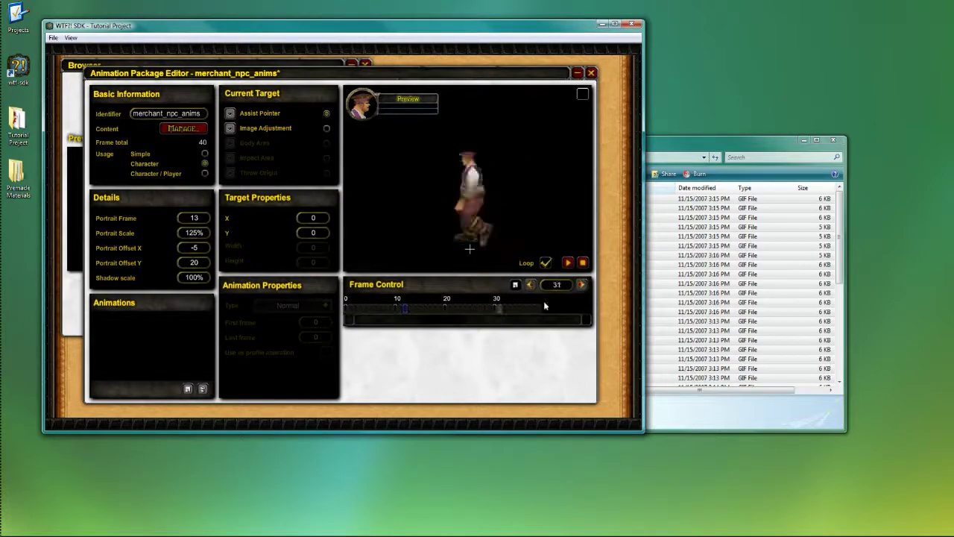
pyautogui.click(582, 285)
pyautogui.click(582, 284)
pyautogui.click(582, 285)
pyautogui.click(582, 285)
pyautogui.click(582, 285)
pyautogui.click(582, 284)
pyautogui.click(581, 286)
pyautogui.click(581, 286)
pyautogui.click(531, 286)
pyautogui.click(531, 287)
pyautogui.click(532, 290)
pyautogui.click(531, 289)
pyautogui.click(531, 289)
pyautogui.click(531, 289)
pyautogui.click(531, 290)
pyautogui.click(531, 289)
pyautogui.click(481, 308)
pyautogui.click(348, 310)
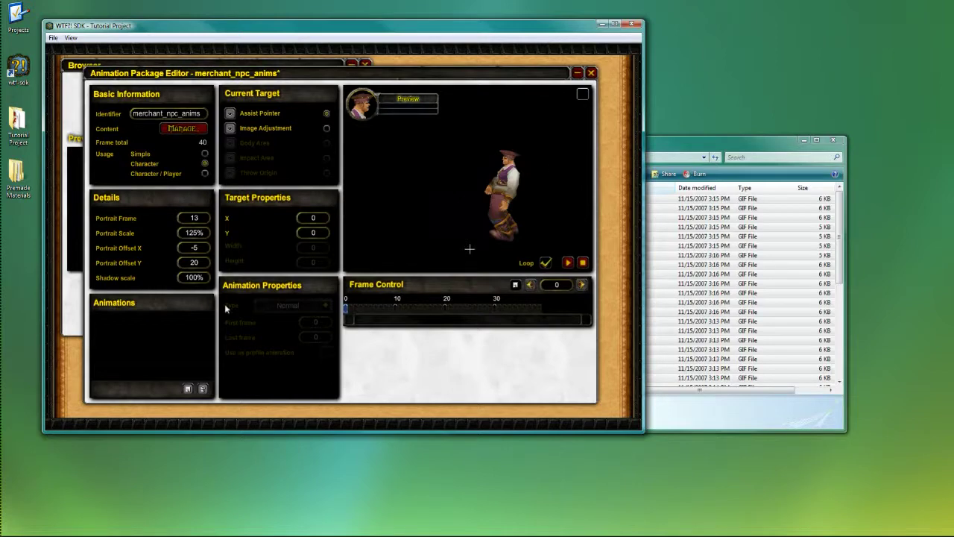
# Step: Add two animations to the package and name them wound and death
pyautogui.click(188, 388)
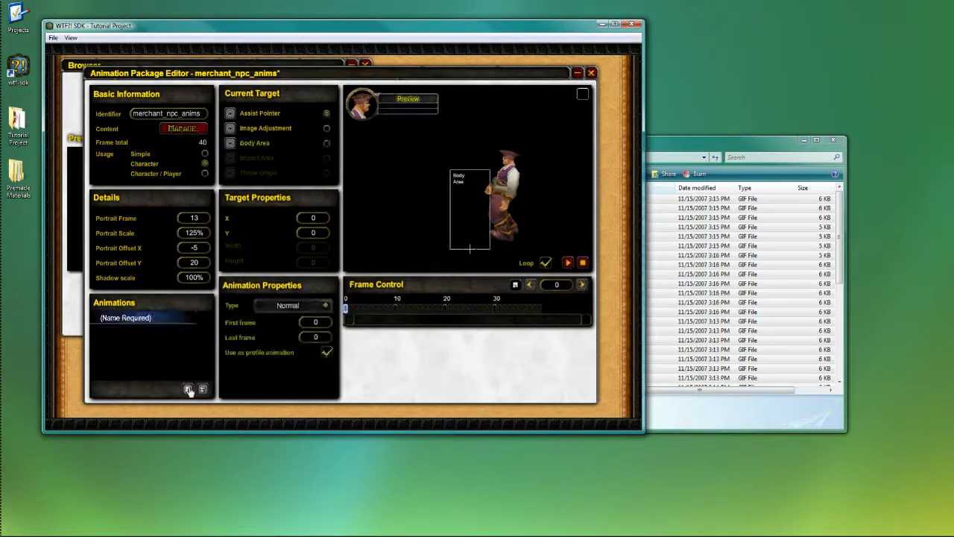
pyautogui.click(188, 388)
pyautogui.click(155, 316)
pyautogui.click(156, 317)
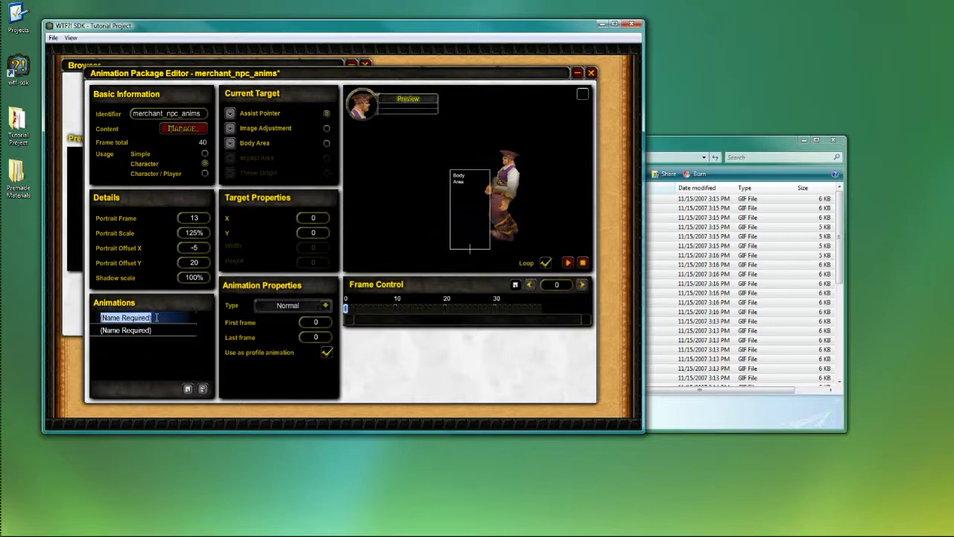
pyautogui.write('Wound')
pyautogui.press('Return')
pyautogui.click(155, 330)
pyautogui.click(157, 330)
pyautogui.write('death')
pyautogui.press('Return')
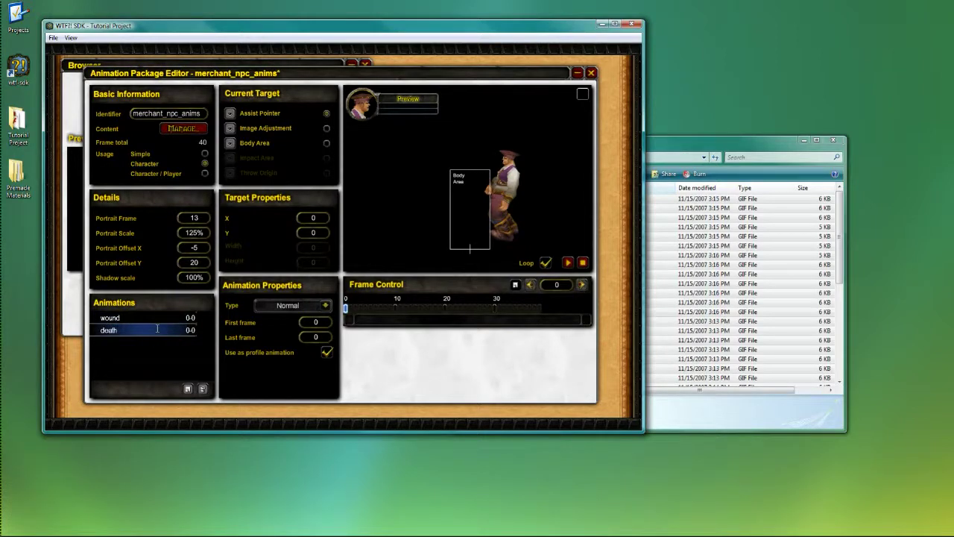
# Step: Add two more animations to the package and name them walk and idle
pyautogui.click(188, 388)
pyautogui.click(137, 343)
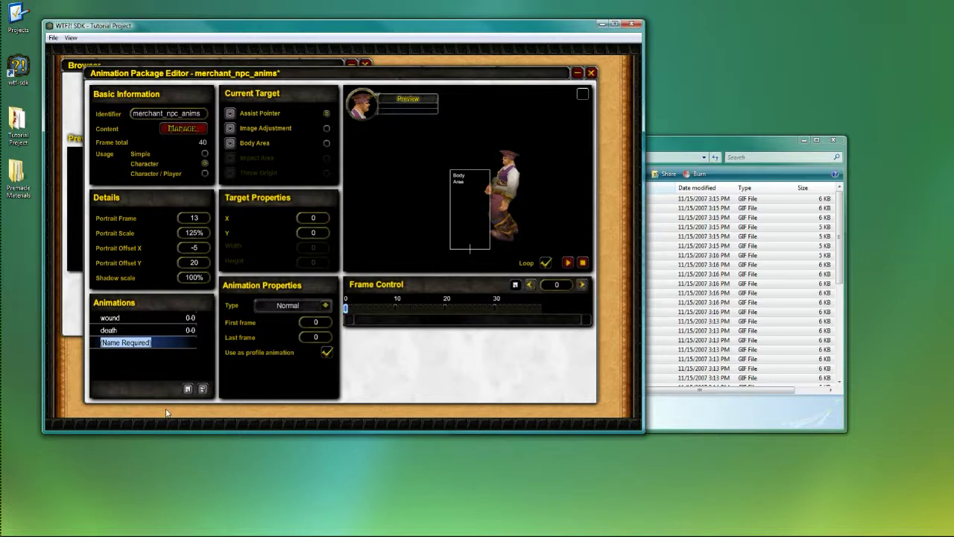
pyautogui.write('walk')
pyautogui.press('Return')
pyautogui.click(187, 388)
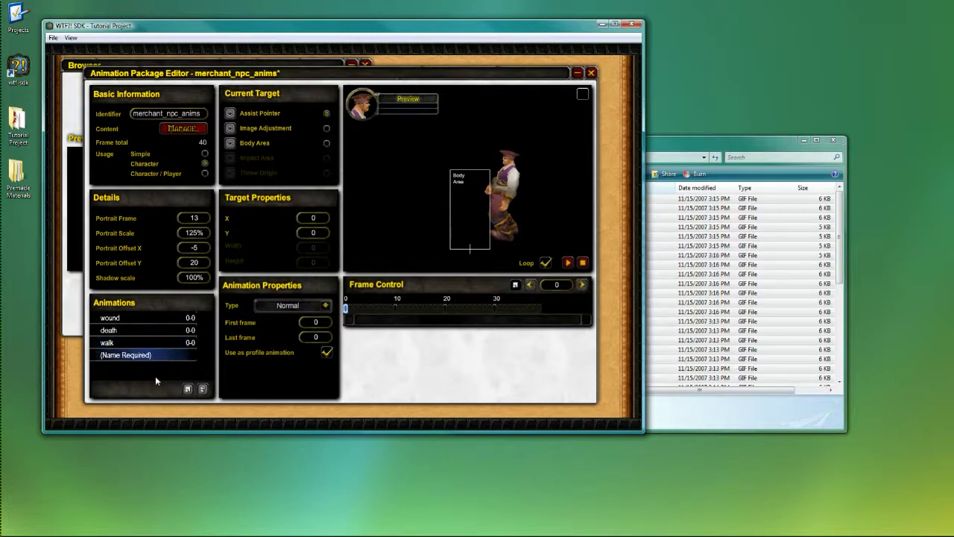
pyautogui.doubleClick(156, 355)
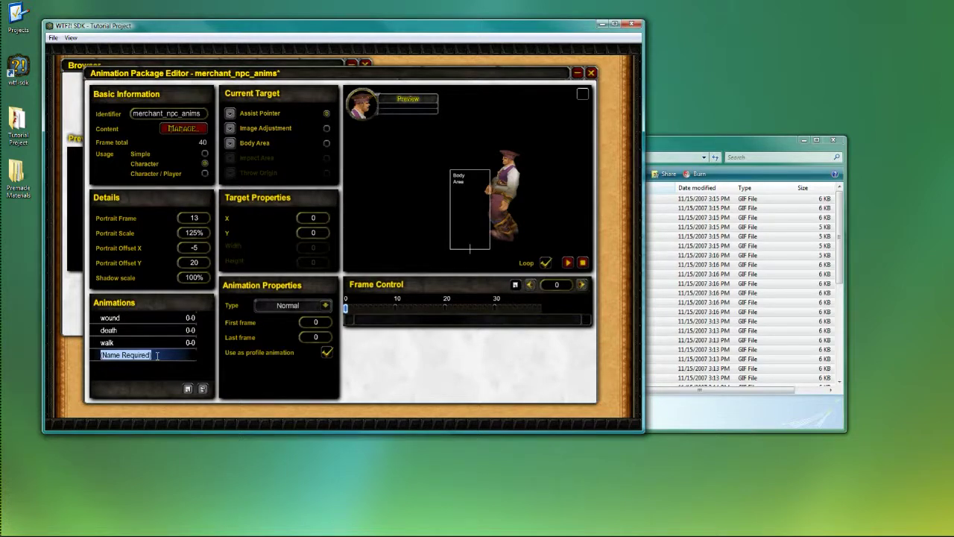
pyautogui.write('idle')
pyautogui.press('Return')
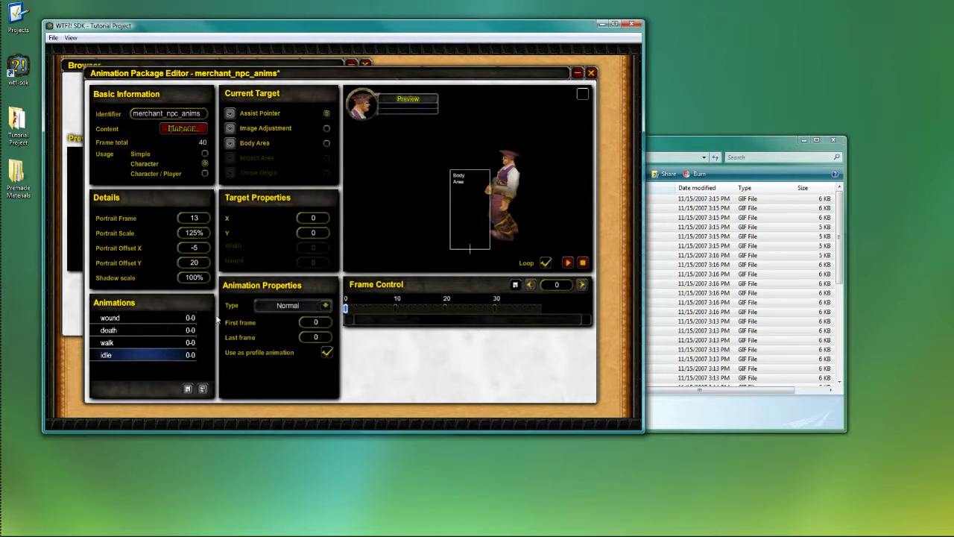
# Step: Locate the wound frames in the preview and set the wound animation's range to frames 33 through 39
pyautogui.click(142, 317)
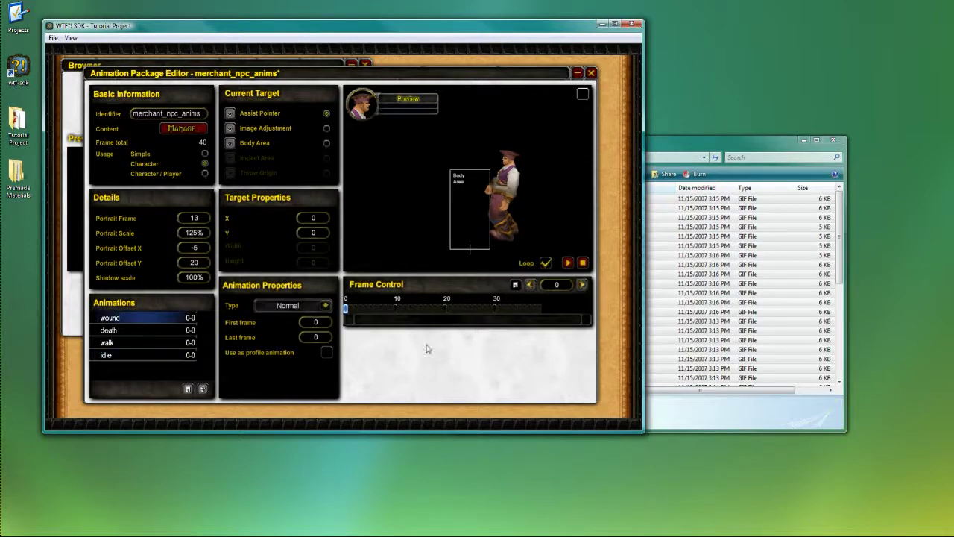
pyautogui.click(581, 285)
pyautogui.click(581, 284)
pyautogui.click(581, 285)
pyautogui.click(582, 287)
pyautogui.click(581, 287)
pyautogui.click(581, 286)
pyautogui.click(581, 287)
pyautogui.click(581, 286)
pyautogui.click(581, 286)
pyautogui.click(581, 287)
pyautogui.click(581, 286)
pyautogui.click(581, 285)
pyautogui.click(581, 286)
pyautogui.click(581, 286)
pyautogui.click(581, 285)
pyautogui.click(581, 285)
pyautogui.click(582, 285)
pyautogui.click(581, 285)
pyautogui.click(581, 286)
pyautogui.click(581, 287)
pyautogui.click(581, 287)
pyautogui.click(581, 287)
pyautogui.click(581, 286)
pyautogui.click(581, 287)
pyautogui.click(581, 287)
pyautogui.click(582, 287)
pyautogui.click(582, 287)
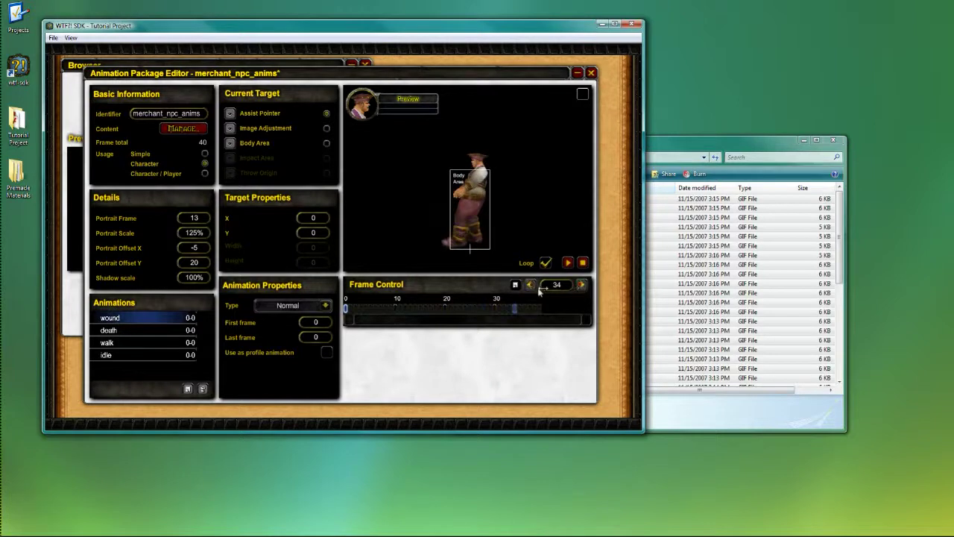
pyautogui.click(532, 289)
pyautogui.click(532, 289)
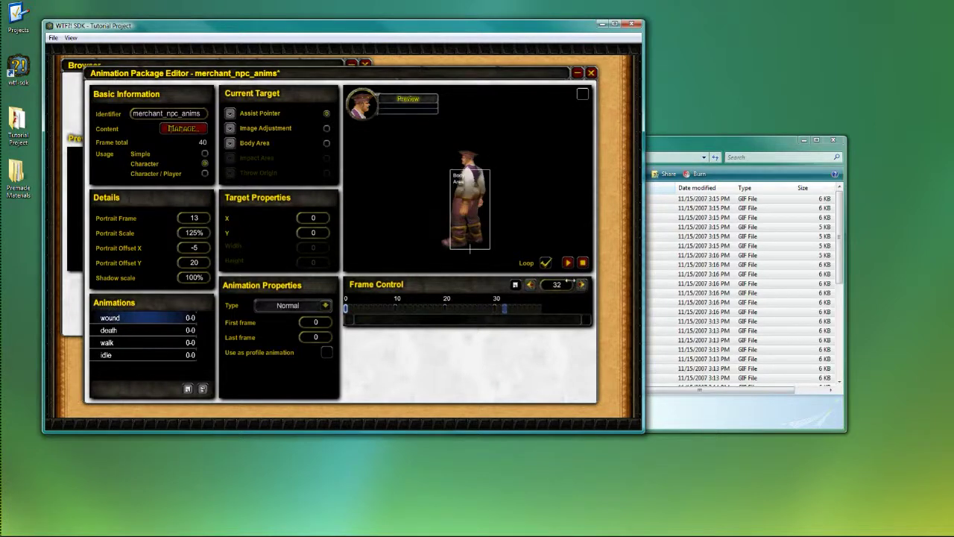
pyautogui.click(582, 287)
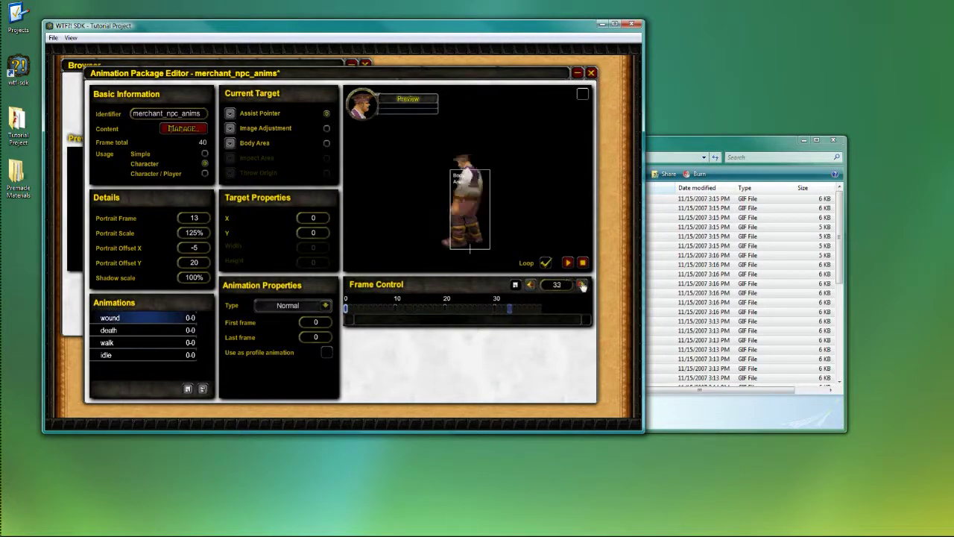
pyautogui.click(316, 322)
pyautogui.moveTo(546, 281); pyautogui.dragTo(548, 283)
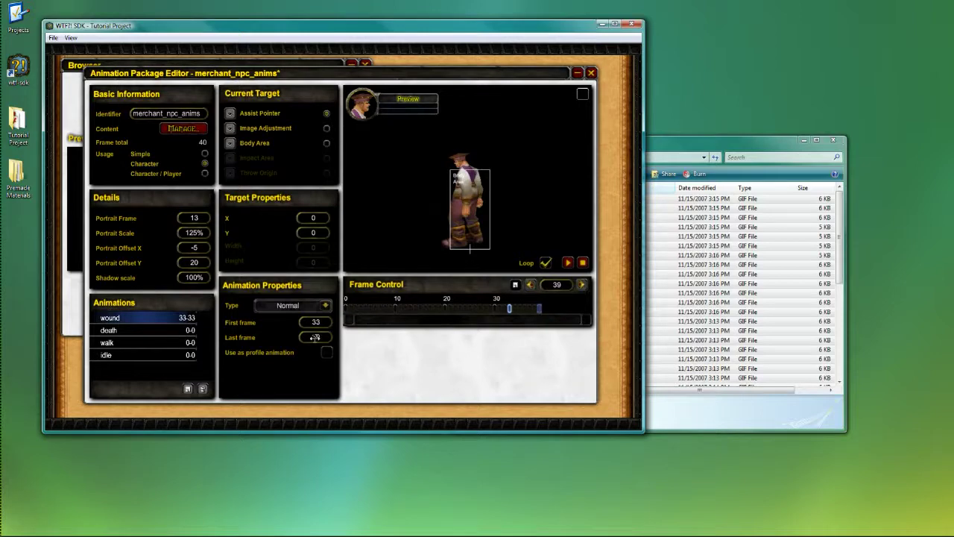
# Step: Step through the death frames and set the death animation's range to frames 0 through 12
pyautogui.click(180, 334)
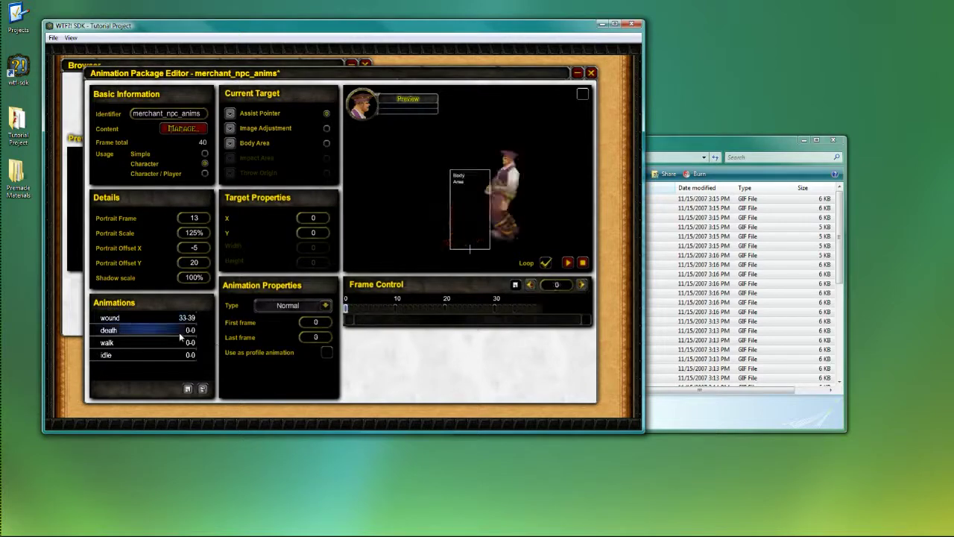
pyautogui.click(582, 285)
pyautogui.click(582, 285)
pyautogui.click(582, 286)
pyautogui.click(582, 285)
pyautogui.click(582, 285)
pyautogui.click(582, 286)
pyautogui.click(582, 285)
pyautogui.click(582, 286)
pyautogui.click(582, 285)
pyautogui.click(582, 285)
pyautogui.click(582, 285)
pyautogui.click(582, 285)
pyautogui.click(531, 285)
pyautogui.click(531, 285)
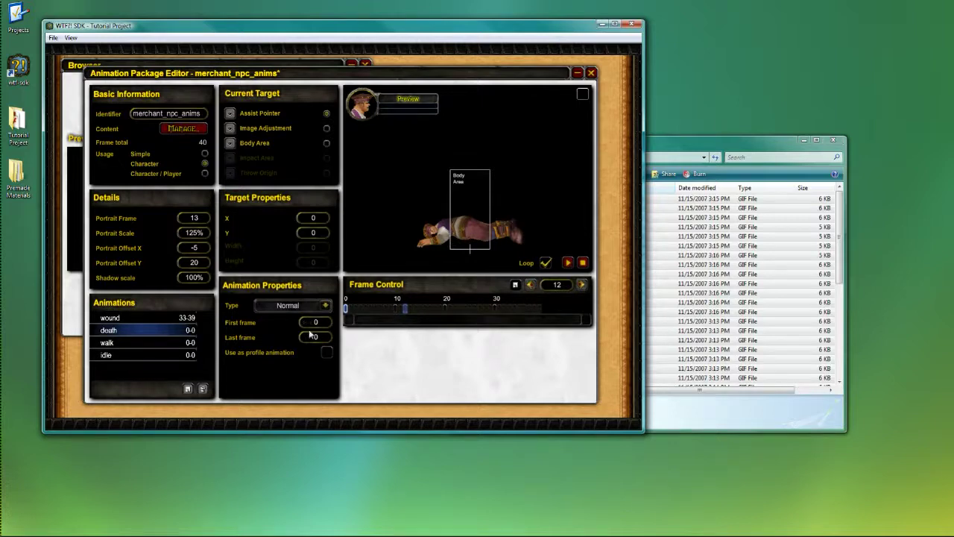
pyautogui.moveTo(307, 335); pyautogui.dragTo(313, 336)
# Step: Find the start of the walk cycle and set the walk animation's range to frames 21 through 32
pyautogui.click(187, 343)
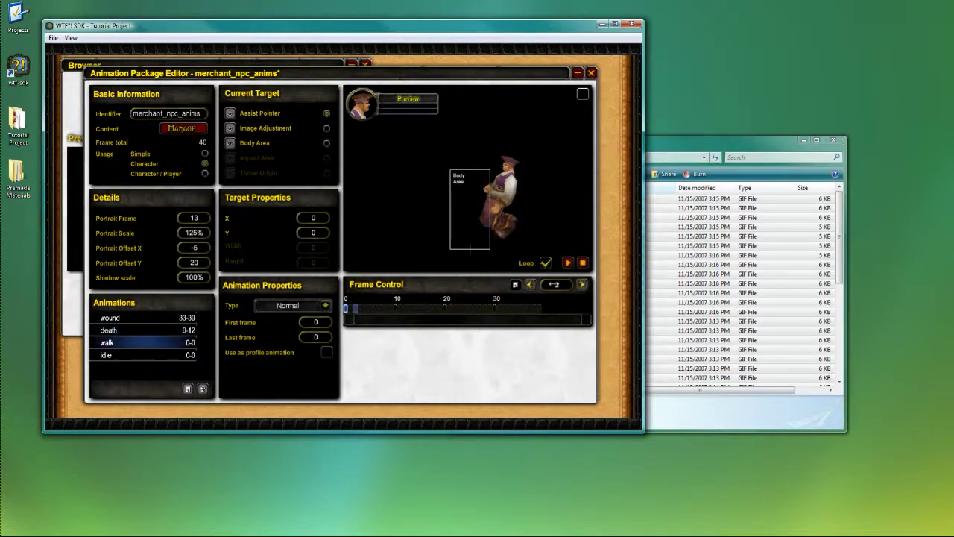
pyautogui.moveTo(554, 284); pyautogui.dragTo(553, 284)
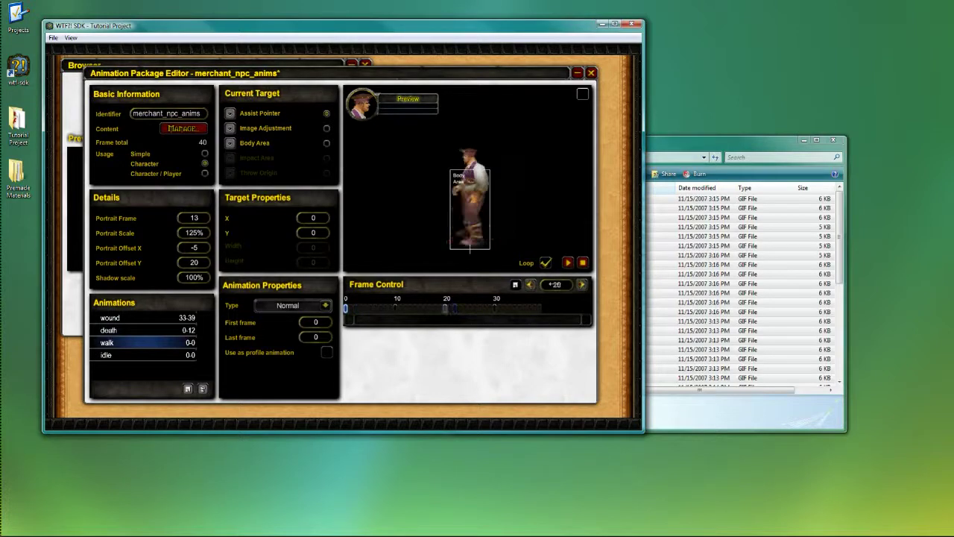
pyautogui.click(585, 285)
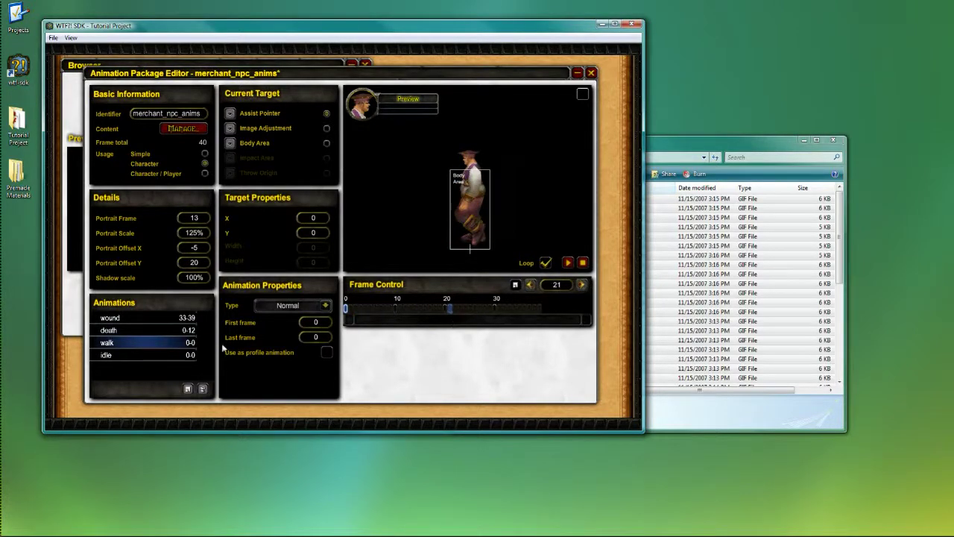
pyautogui.click(315, 322)
pyautogui.write('21')
pyautogui.press('Return')
pyautogui.click(315, 337)
pyautogui.write('32')
pyautogui.press('Return')
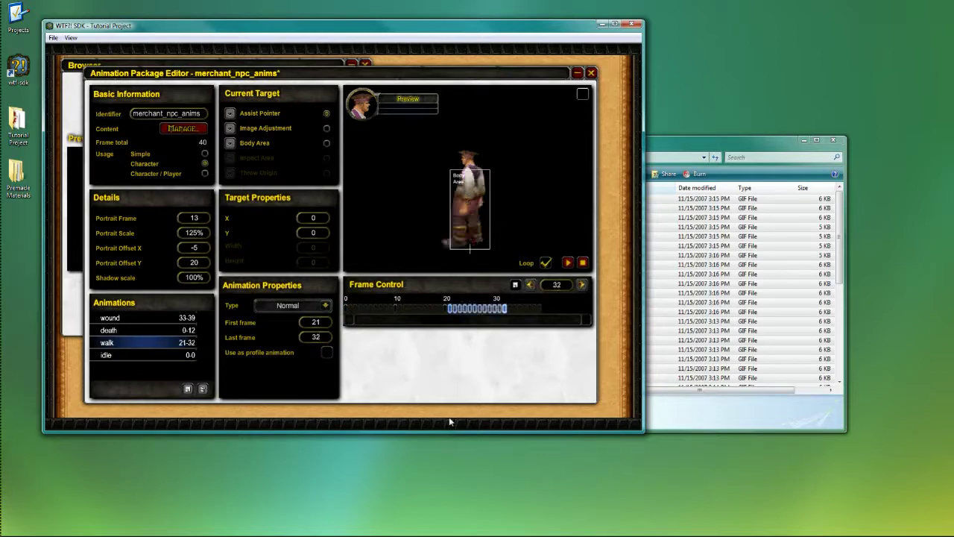
# Step: Check the end of the walk cycle and set the walk animation's last frame to 31
pyautogui.click(531, 286)
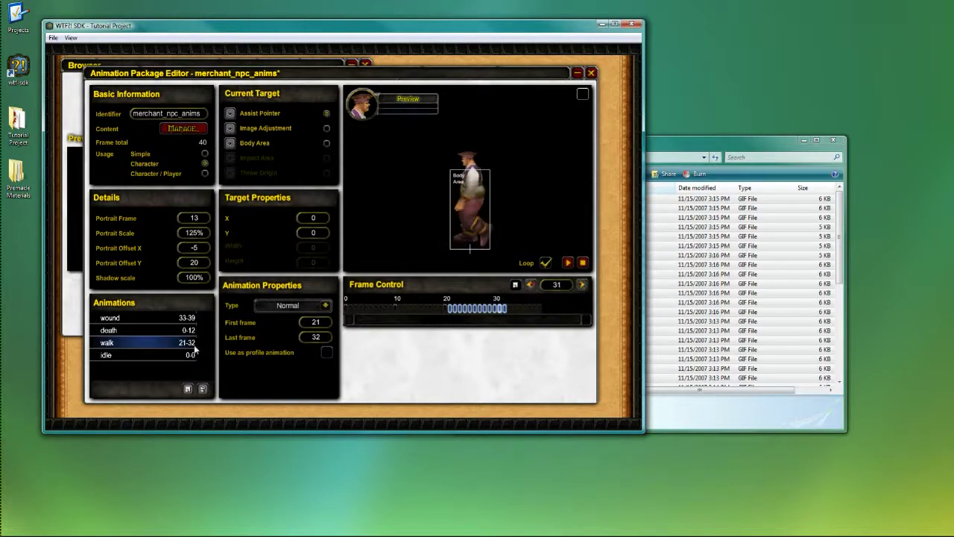
pyautogui.click(305, 338)
pyautogui.write('31')
pyautogui.press('Return')
# Step: Set the wound animation's first frame to 32
pyautogui.click(187, 322)
pyautogui.click(318, 327)
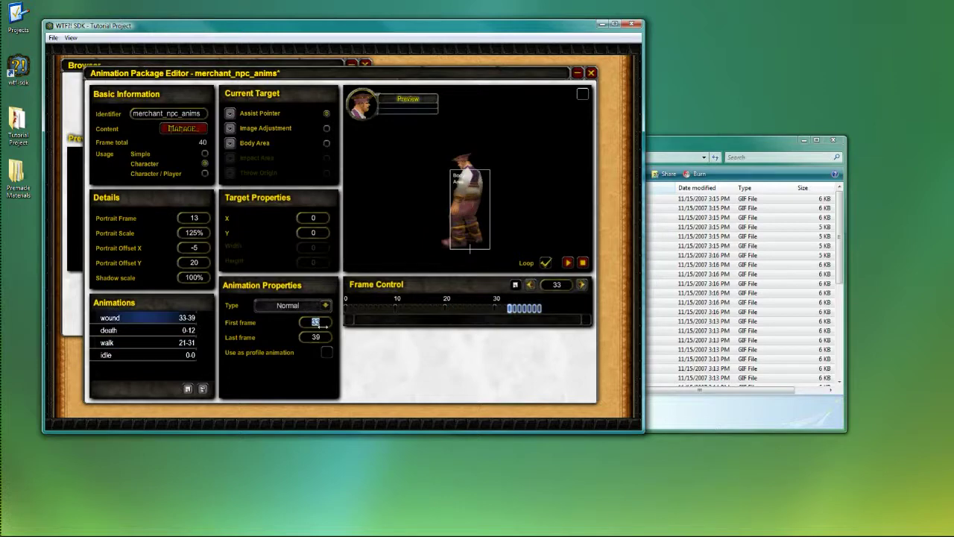
pyautogui.write('32')
pyautogui.press('Return')
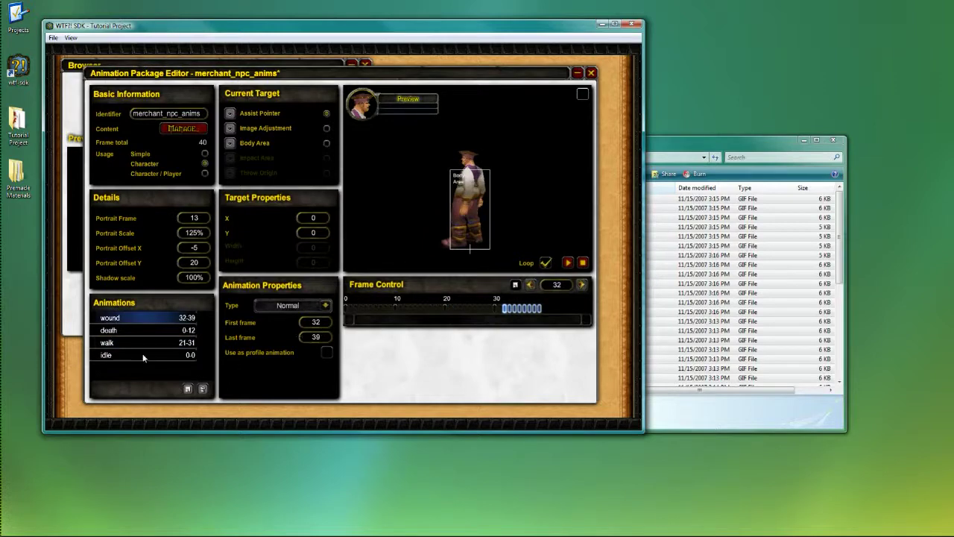
# Step: Find the first idle frame and set the idle animation's range to frames 13 through 20
pyautogui.click(145, 356)
pyautogui.click(581, 285)
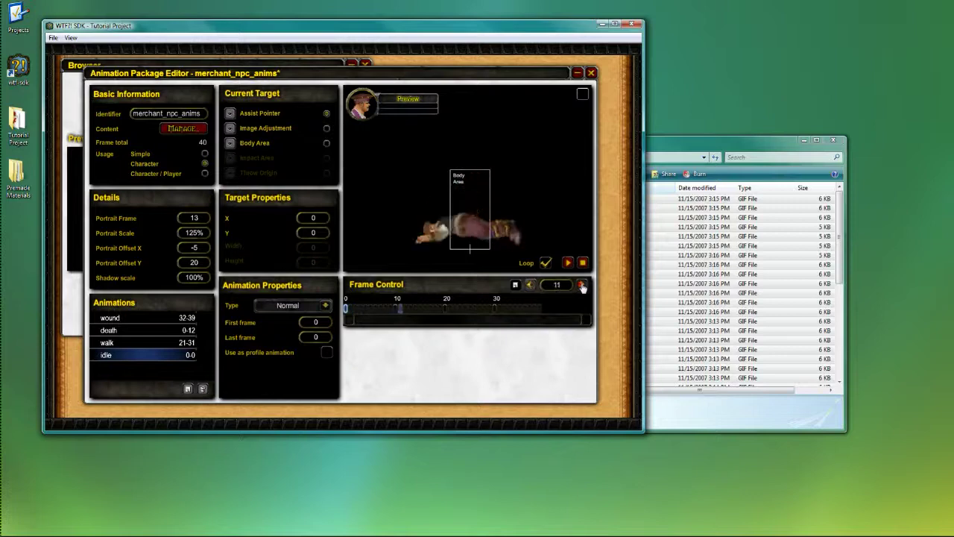
pyautogui.click(582, 286)
pyautogui.click(529, 284)
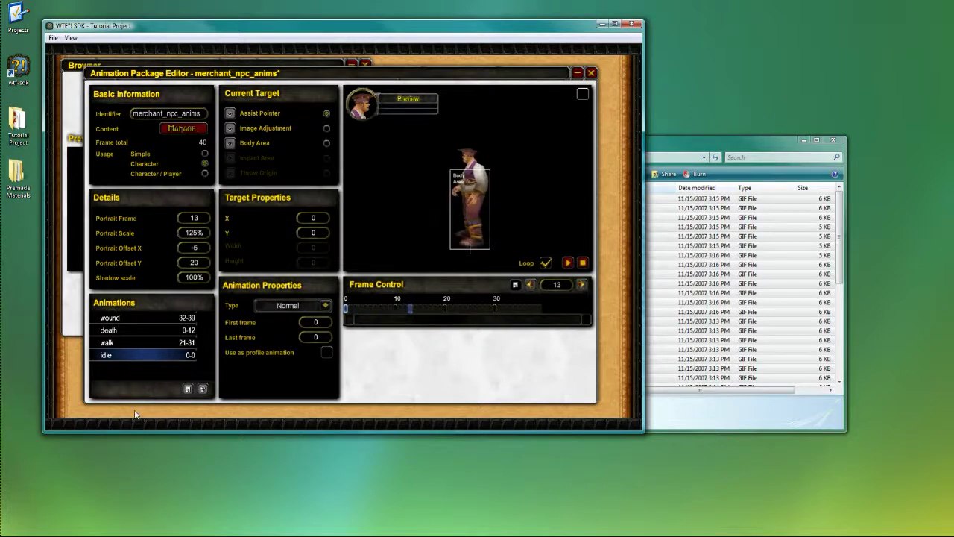
pyautogui.click(305, 323)
pyautogui.write('13')
pyautogui.press('Return')
pyautogui.click(328, 339)
pyautogui.write('20')
pyautogui.press('Return')
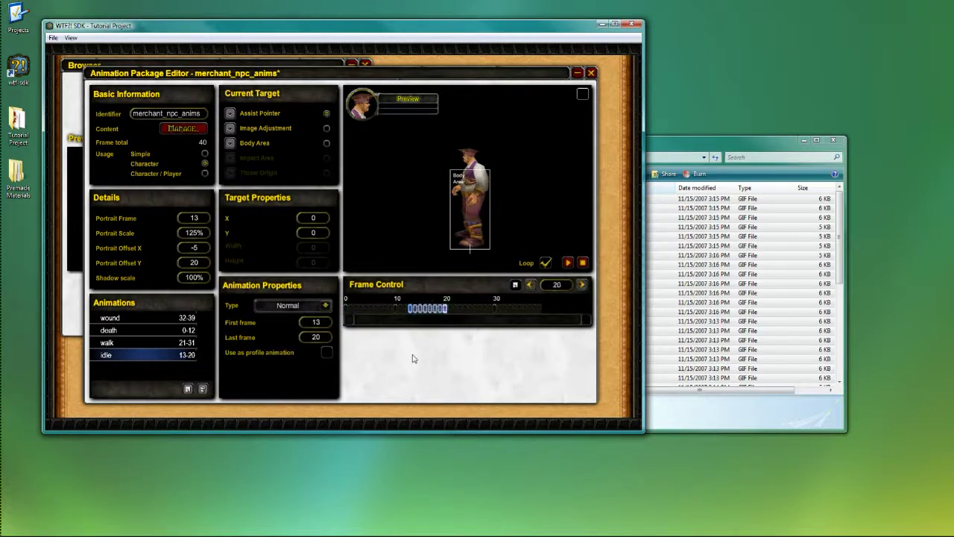
# Step: Play back the idle, walk, death and wound animations in turn, and stop the preview
pyautogui.click(567, 263)
pyautogui.click(114, 339)
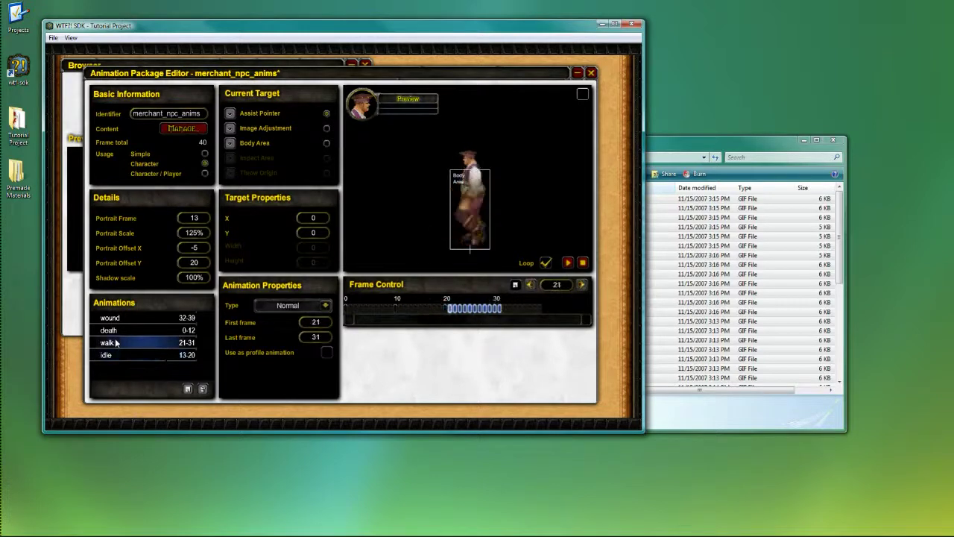
pyautogui.click(116, 331)
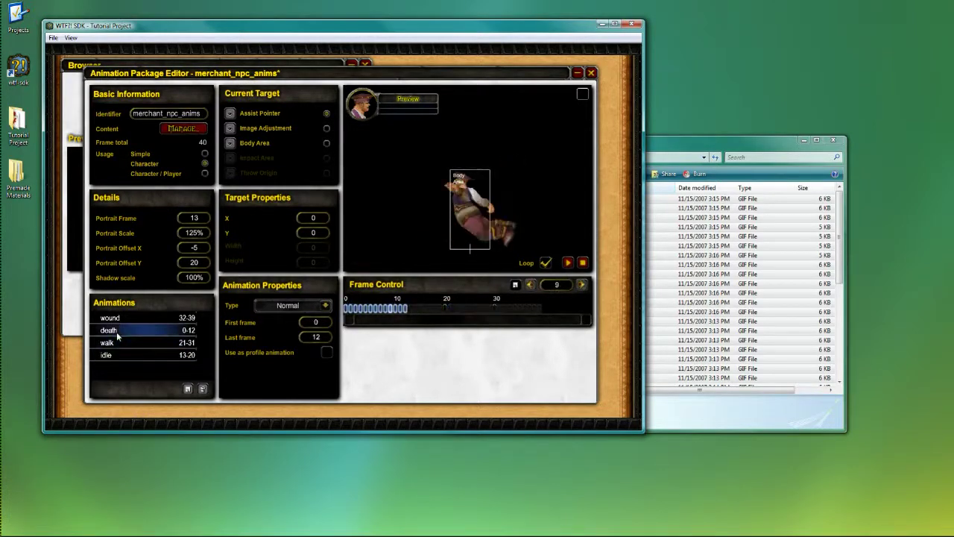
pyautogui.click(127, 318)
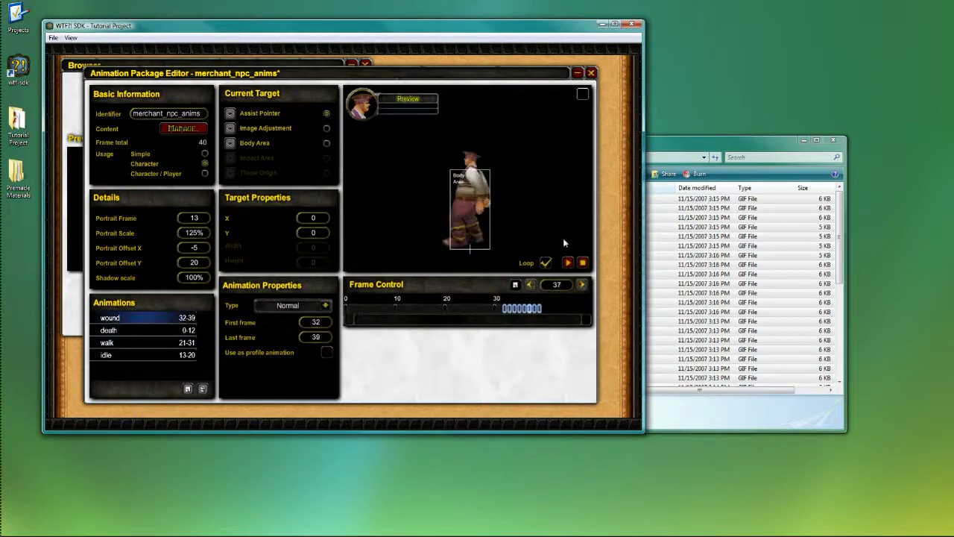
pyautogui.click(581, 264)
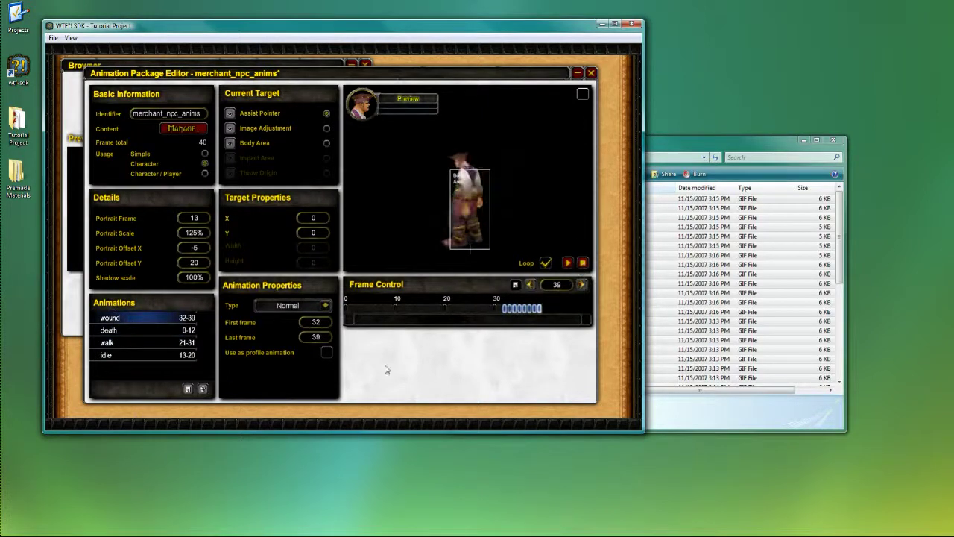
# Step: Save the animation package and reposition its editor window slightly
pyautogui.hotkey('ctrl', 's')
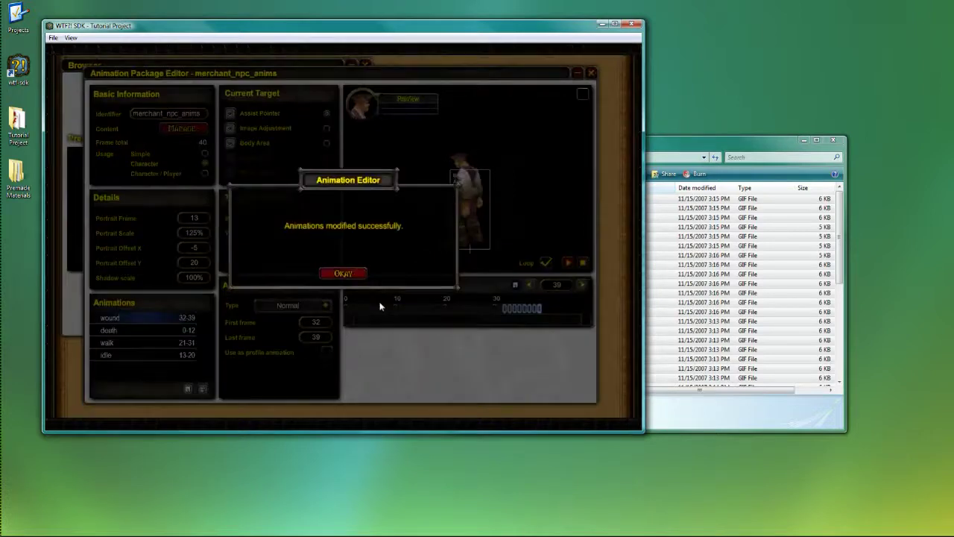
pyautogui.click(344, 273)
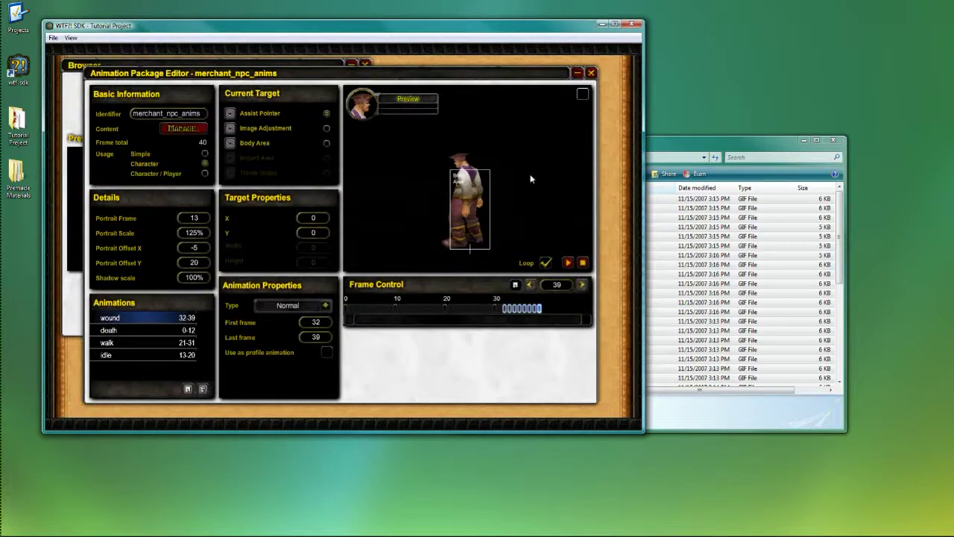
pyautogui.moveTo(455, 93)
pyautogui.mouseDown()
pyautogui.moveTo(473, 107)
pyautogui.moveTo(441, 85)
pyautogui.mouseUp()
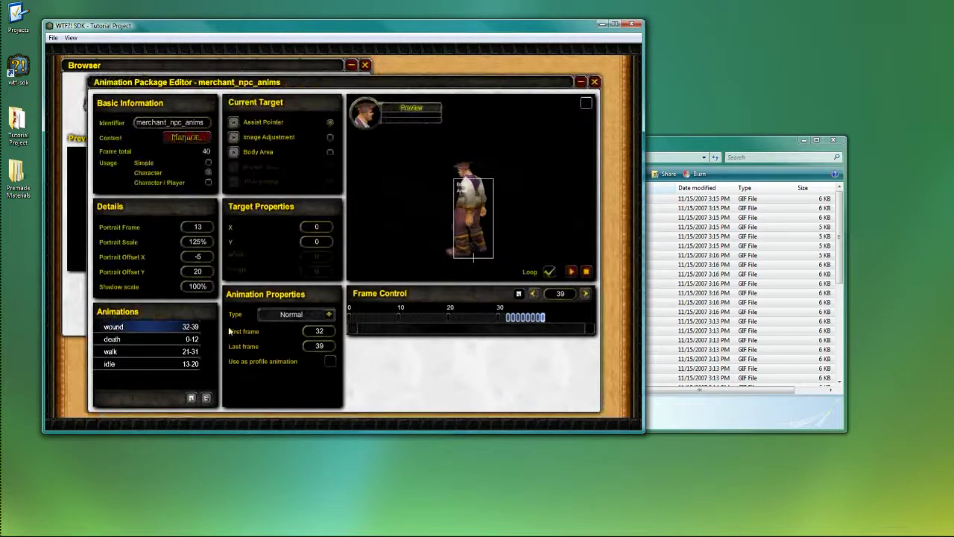
pyautogui.moveTo(299, 82); pyautogui.dragTo(305, 75)
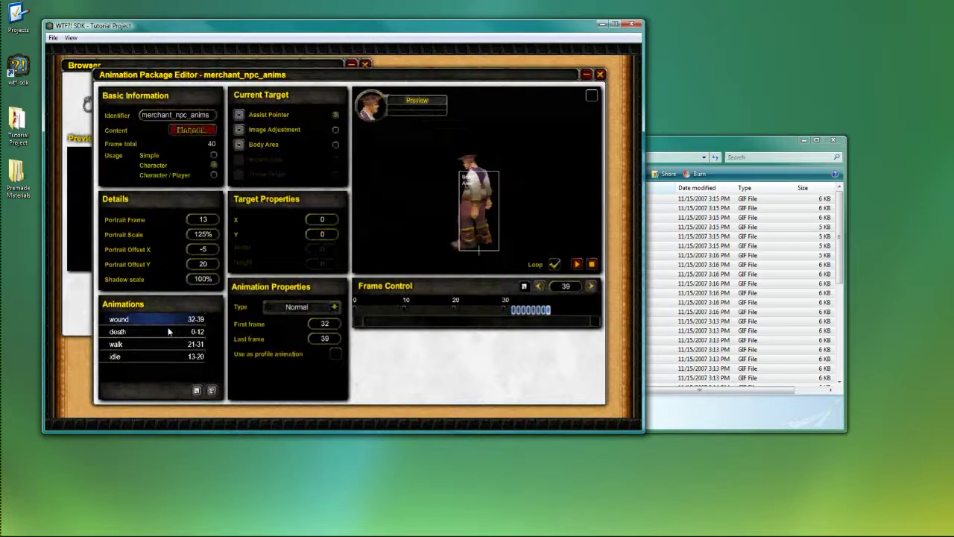
# Step: Compare the walk, idle and death positions, and set the death animation's image adjustment X to -60
pyautogui.click(116, 344)
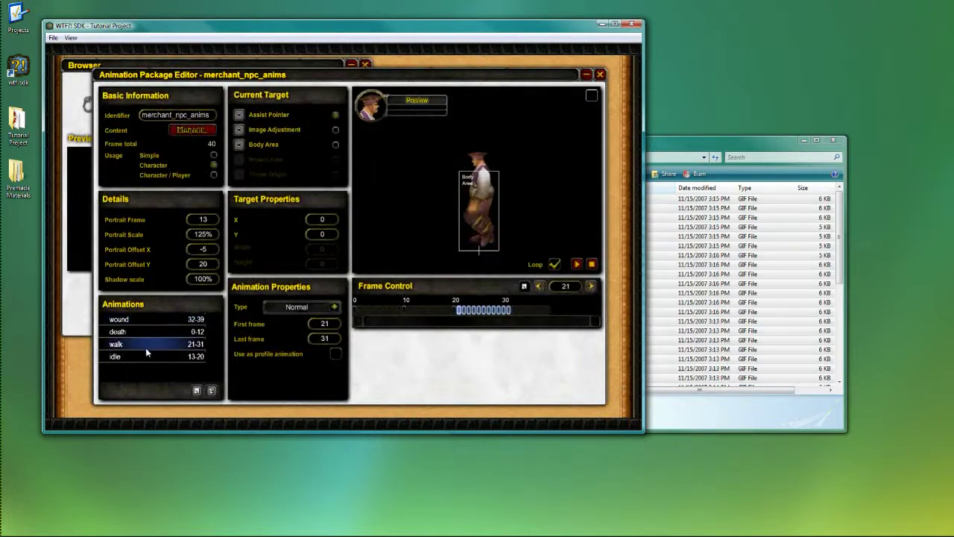
pyautogui.click(146, 357)
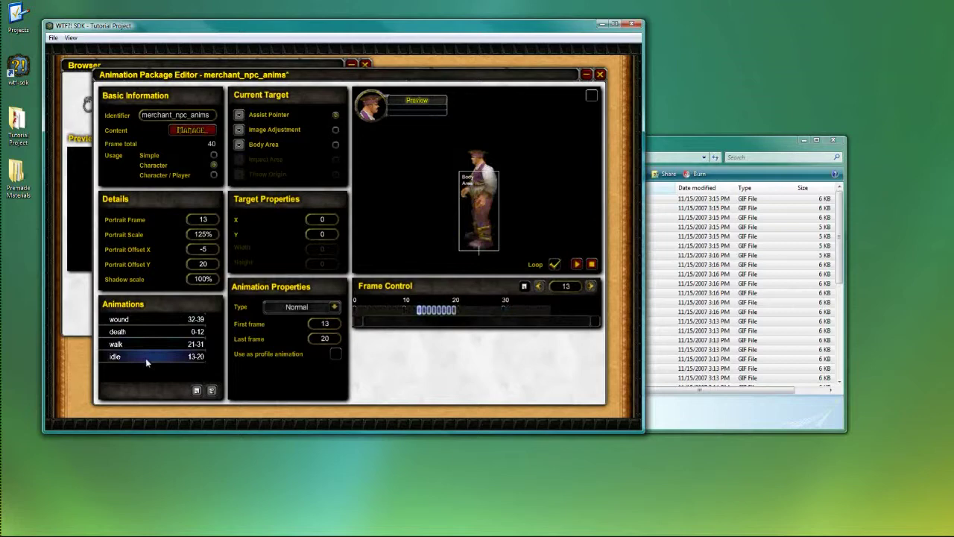
pyautogui.click(155, 334)
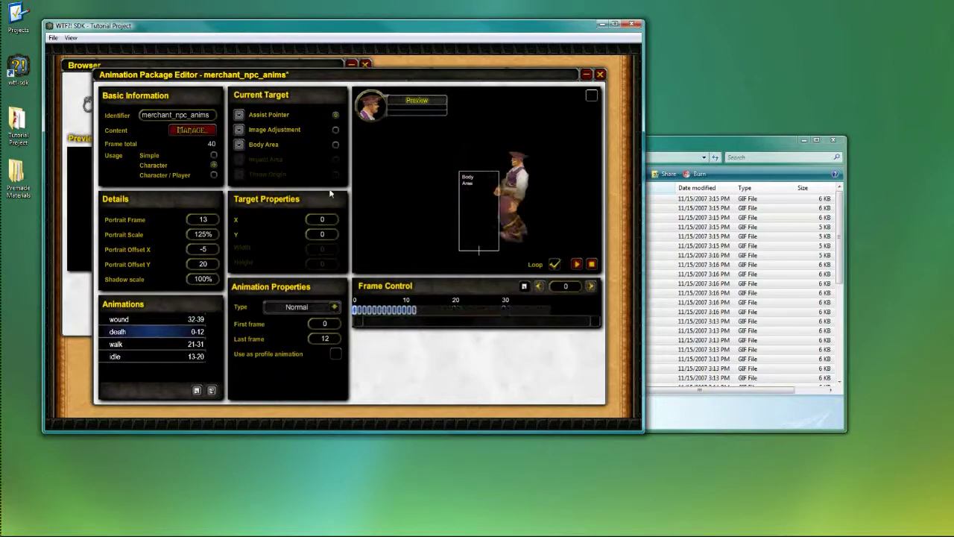
pyautogui.click(335, 129)
pyautogui.moveTo(324, 218); pyautogui.dragTo(325, 218)
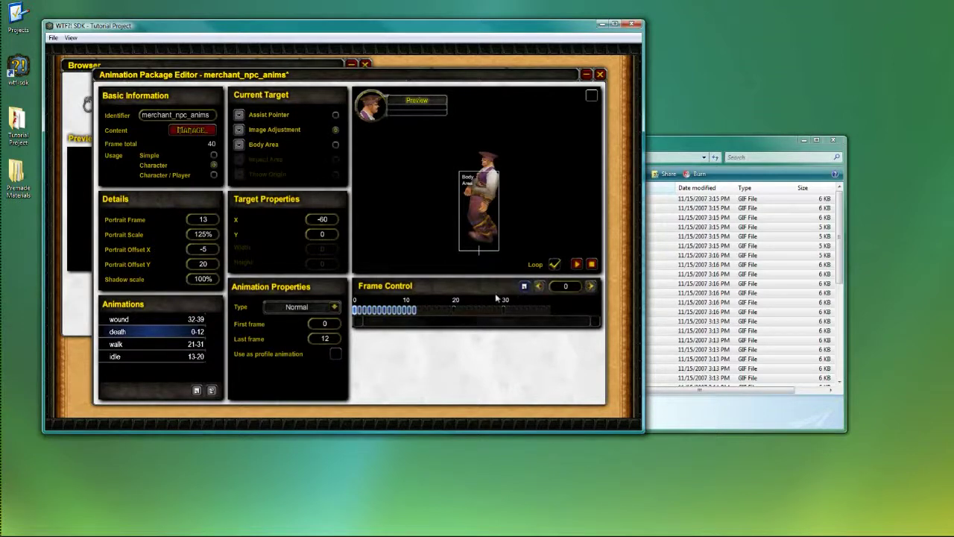
# Step: Scrub through the shifted death frames and play the death and idle animations to check the alignment
pyautogui.click(361, 312)
pyautogui.moveTo(367, 310); pyautogui.dragTo(378, 313)
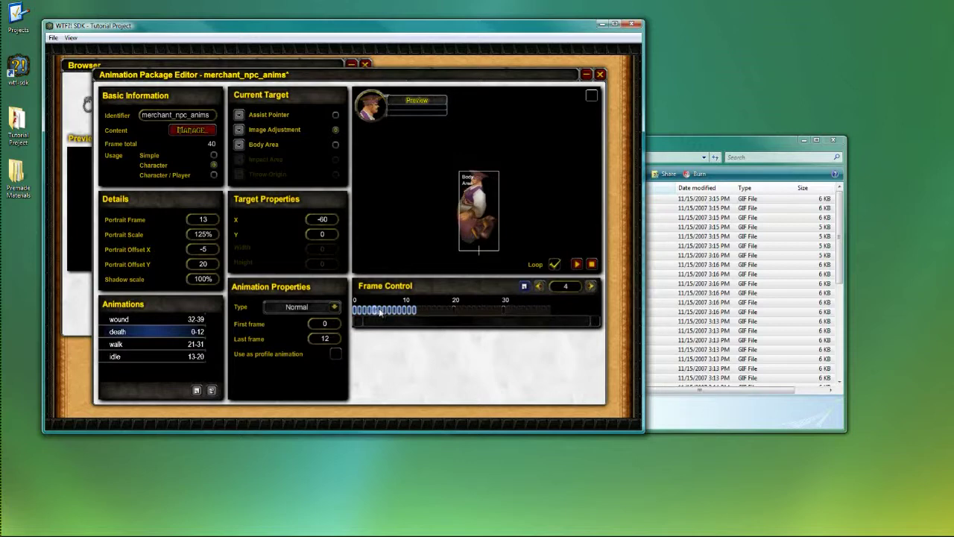
pyautogui.moveTo(379, 313); pyautogui.dragTo(404, 310)
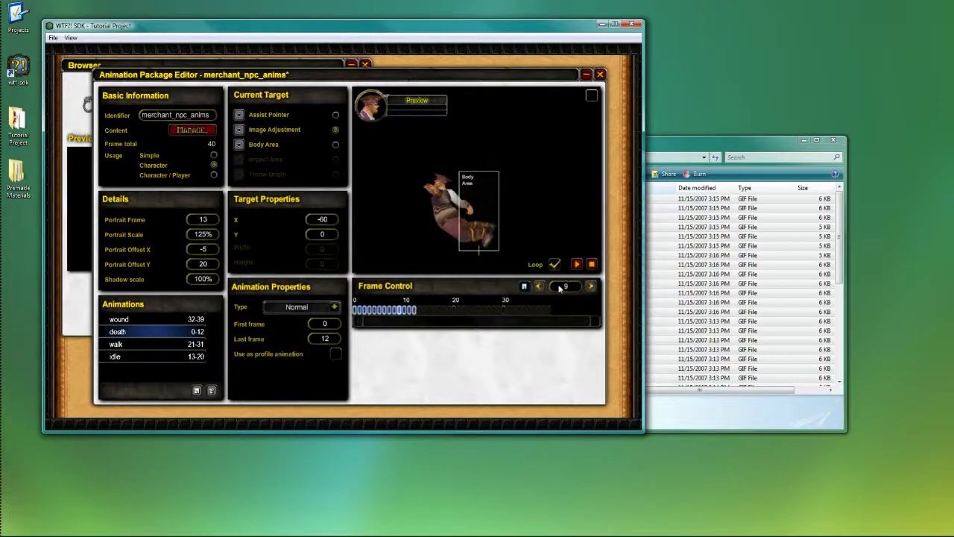
pyautogui.click(576, 266)
pyautogui.click(133, 356)
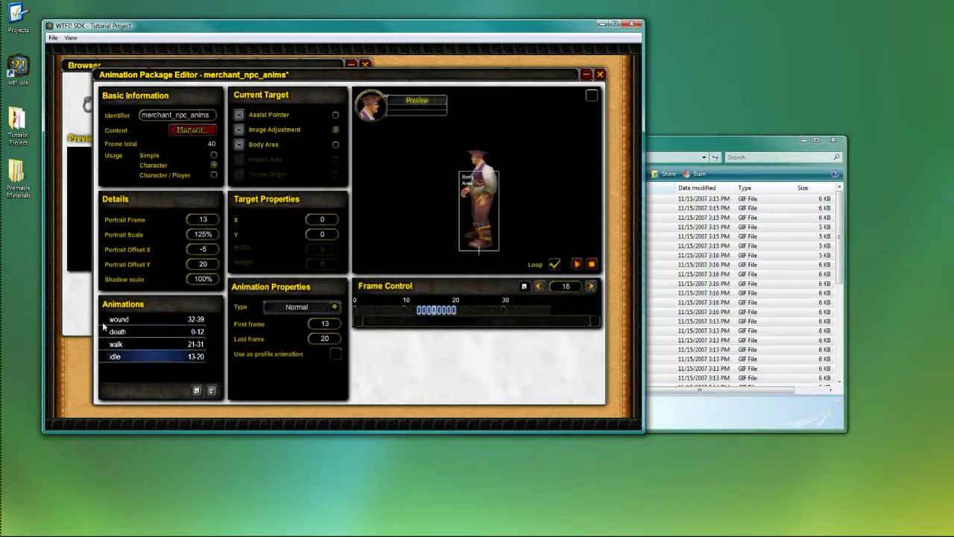
pyautogui.click(195, 333)
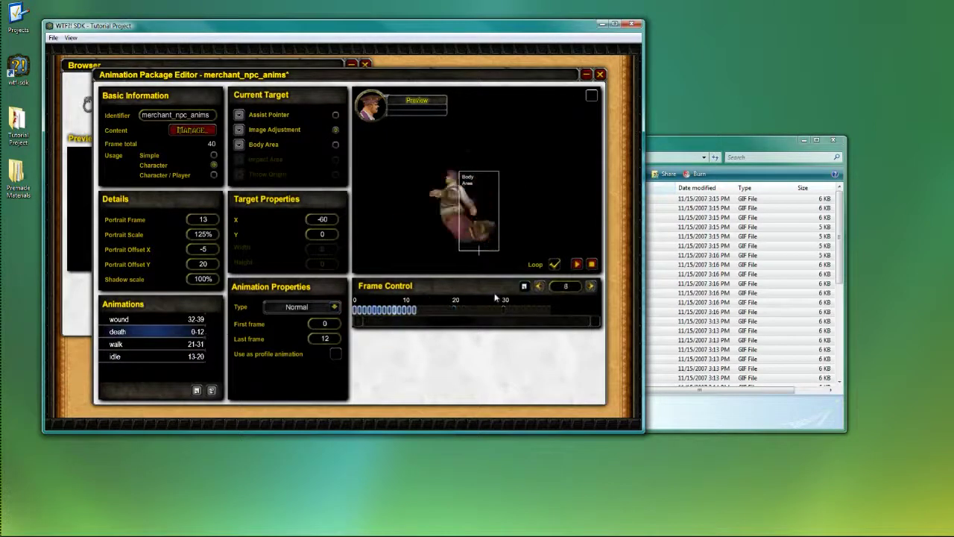
pyautogui.click(592, 266)
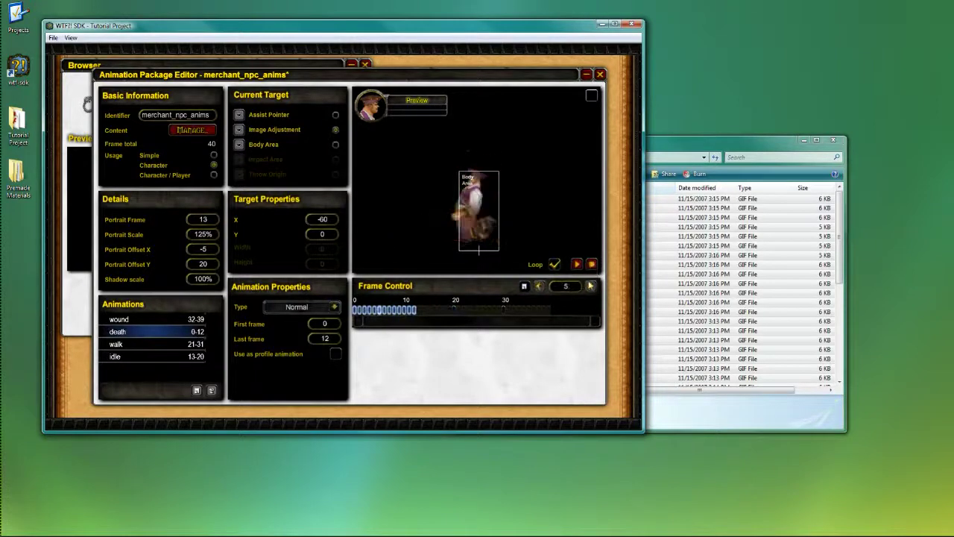